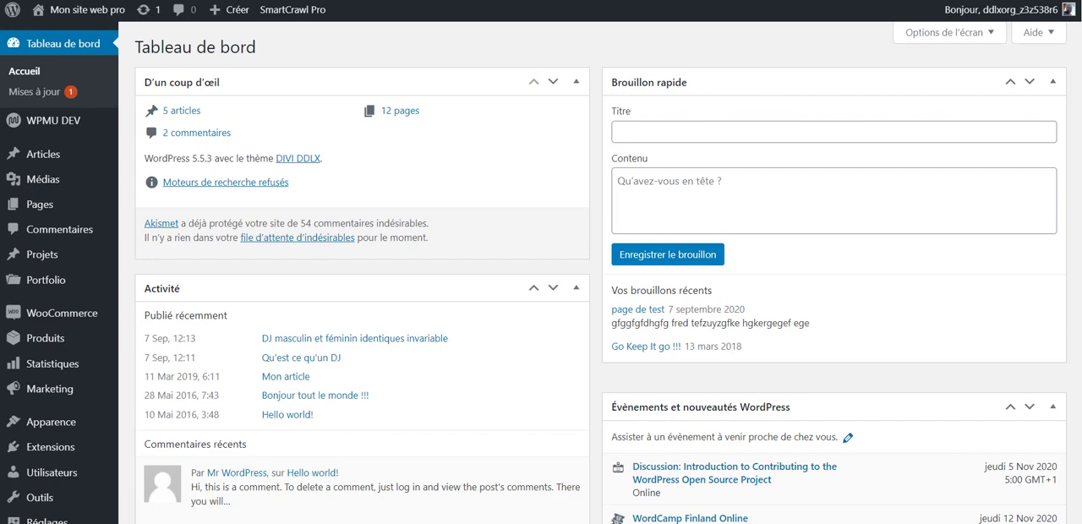
- Examine the WordPress dashboard widgets, including recent activity, site health, Wordfence security statistics, SmartCrawl sitemaps and WooCommerce status
scroll(394, 285, "down", 8)
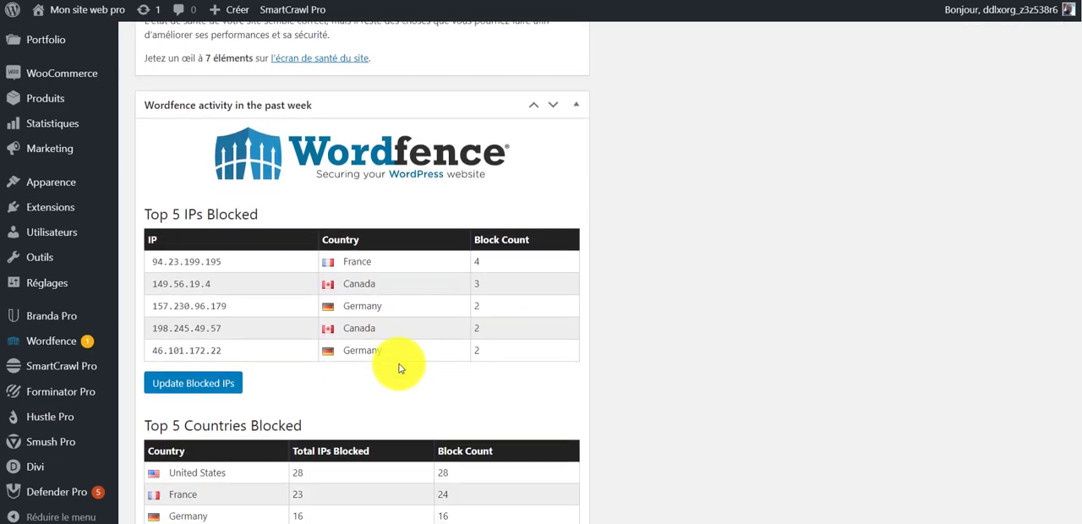
scroll(401, 369, "down", 14)
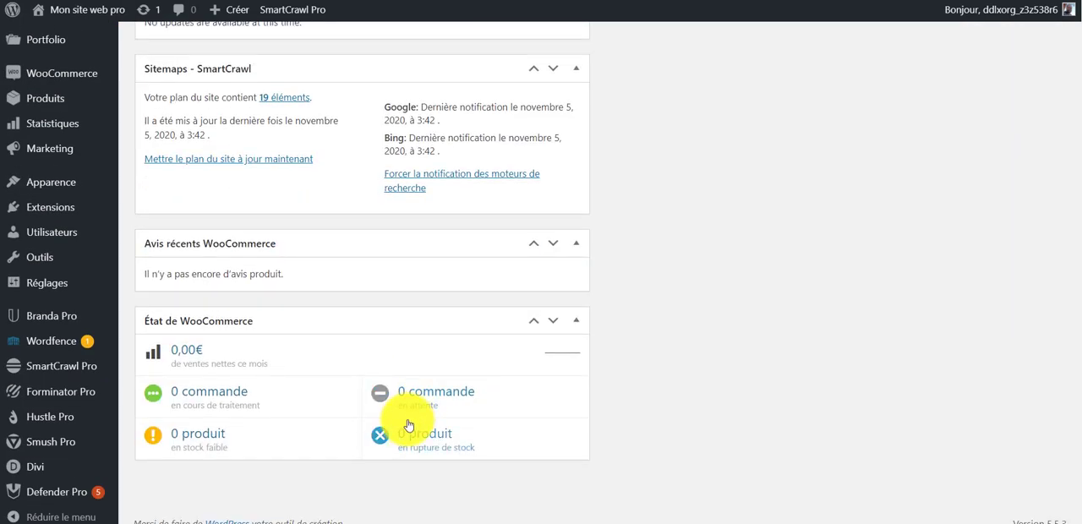
scroll(618, 434, "up", 12)
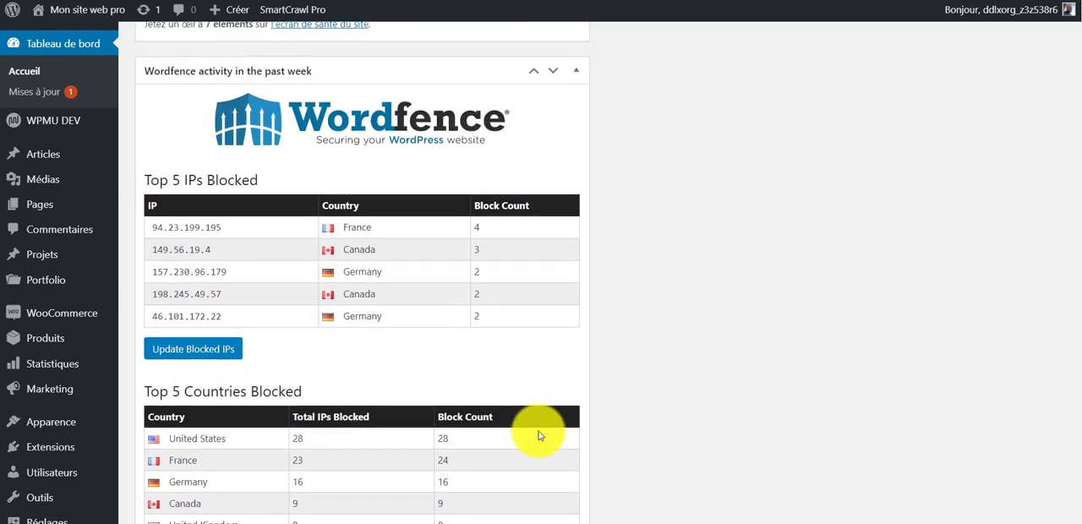
scroll(561, 405, "down", 11)
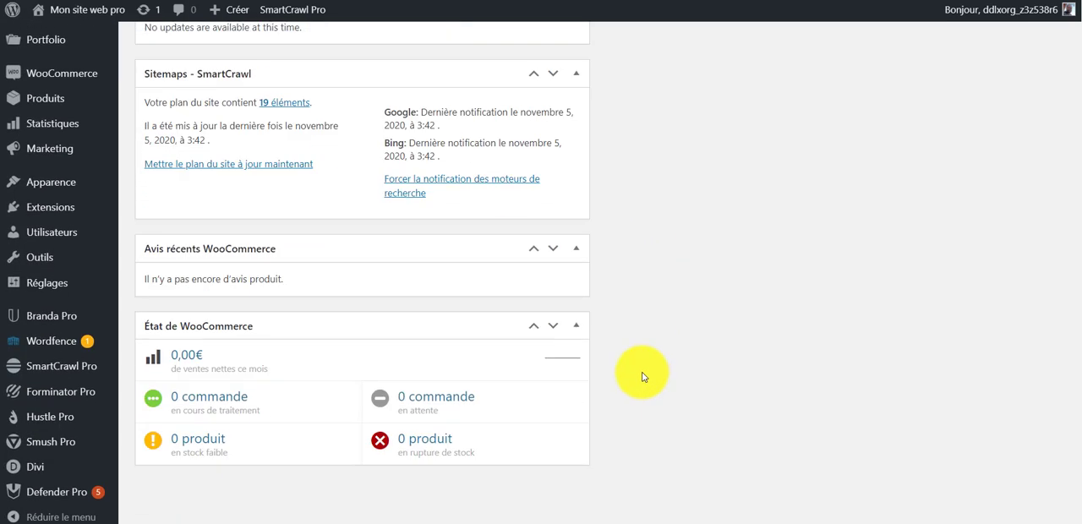
scroll(636, 376, "up", 15)
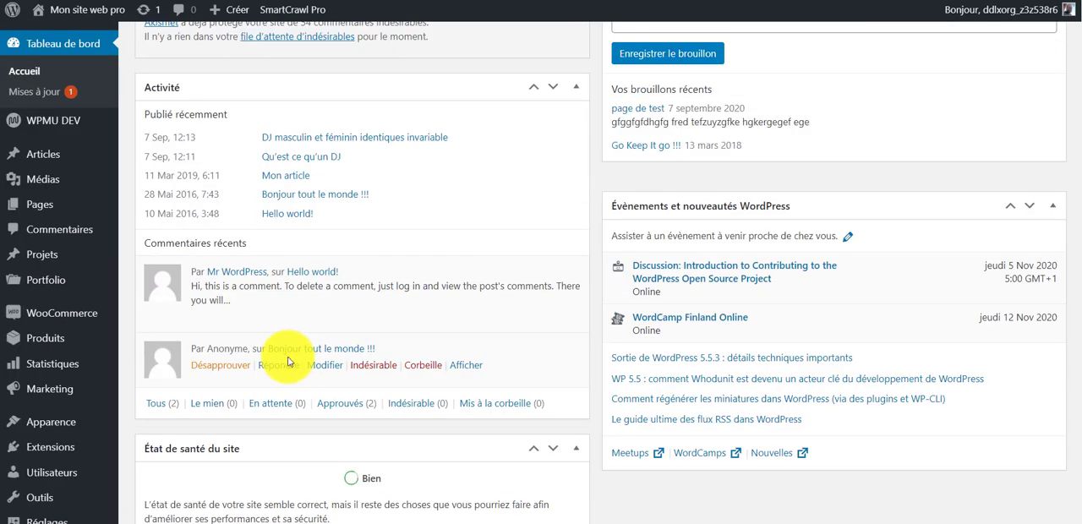
scroll(287, 362, "up", 2)
scroll(301, 483, "down", 4)
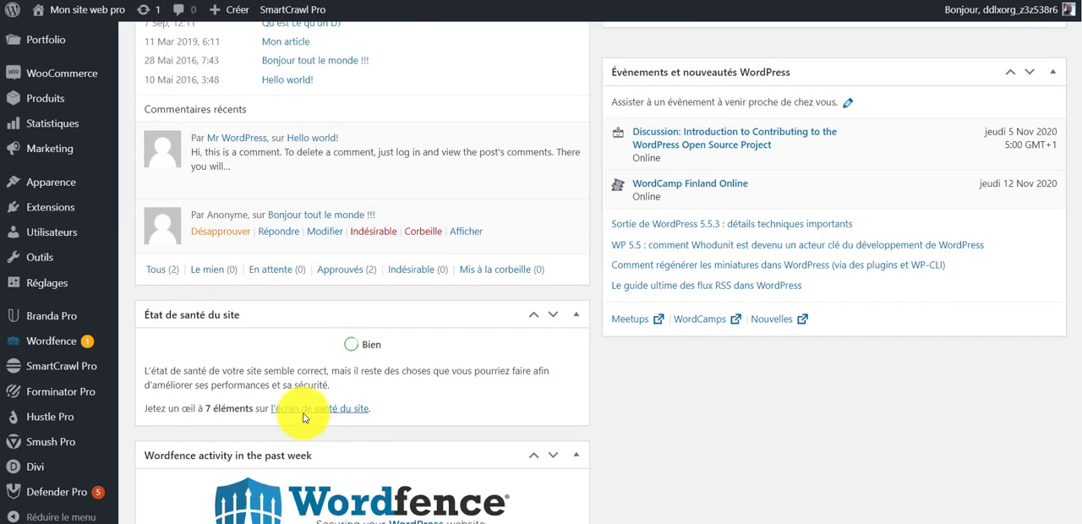
scroll(312, 372, "down", 6)
scroll(322, 271, "down", 5)
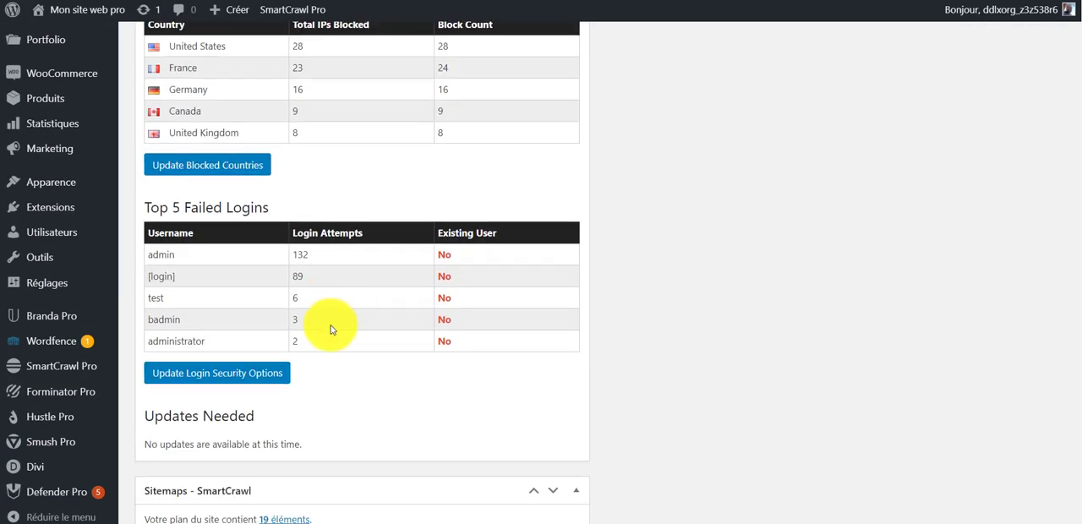
scroll(331, 330, "down", 2)
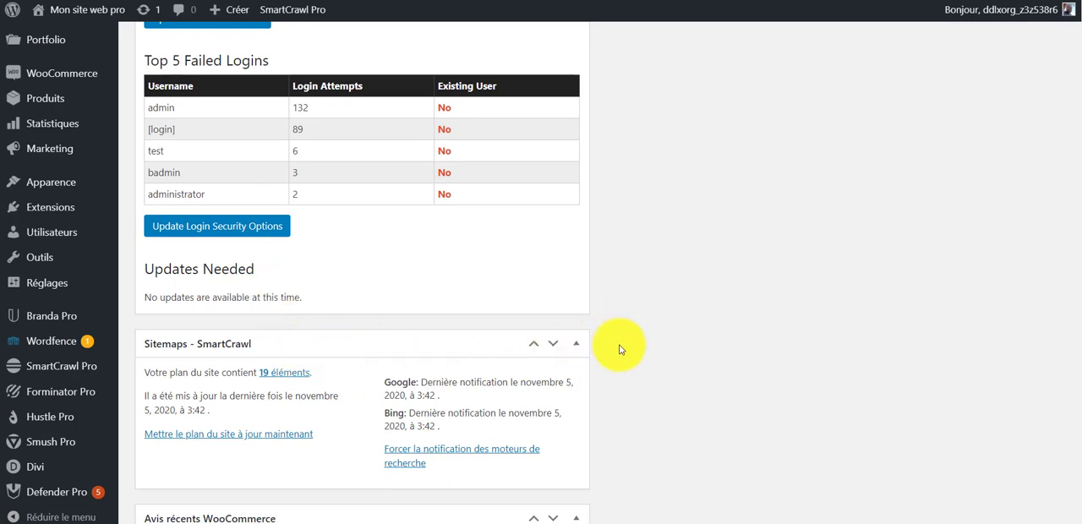
scroll(561, 290, "up", 6)
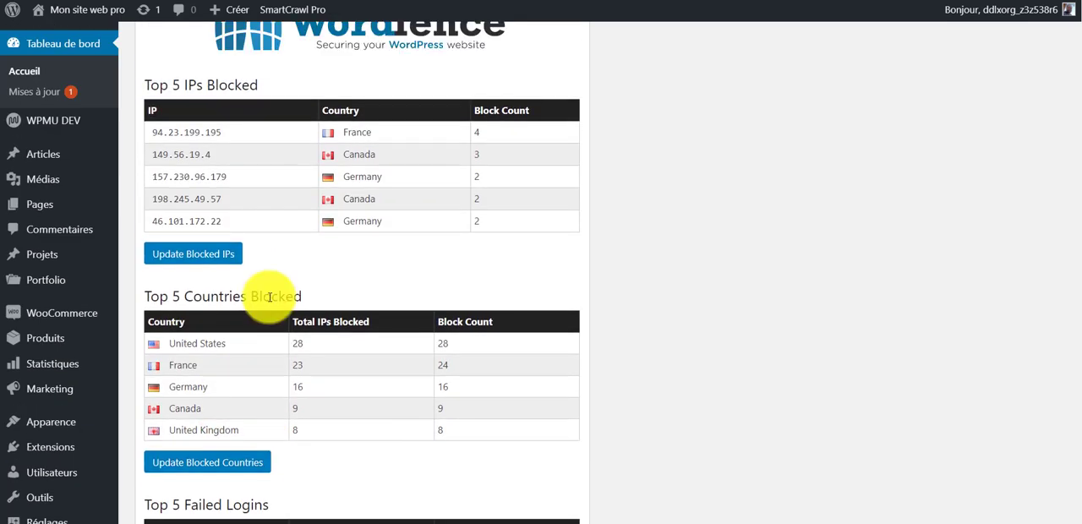
scroll(702, 256, "up", 15)
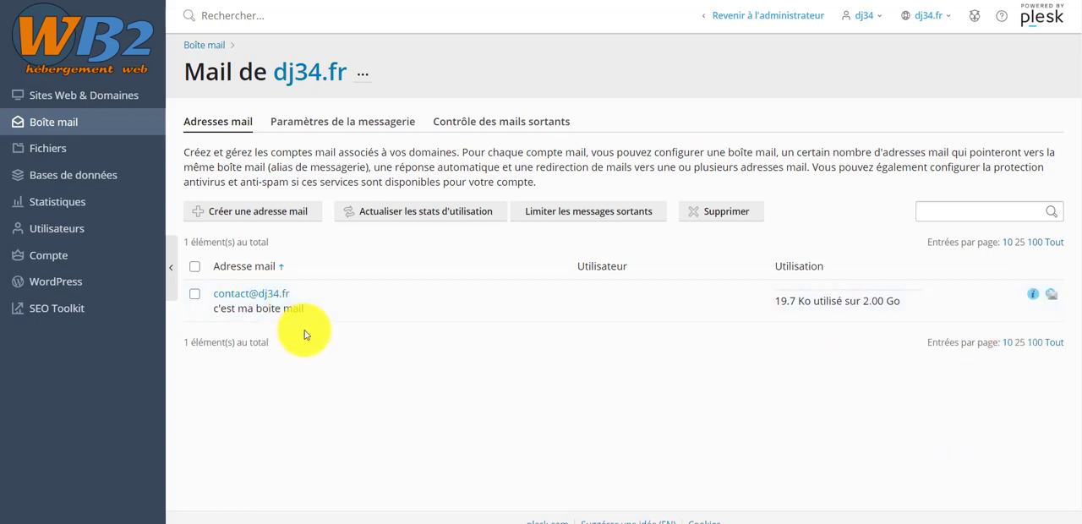
- In Plesk, look through the hosting tools for dj34.fr under Sites Web & Domaines and open the domain's mail accounts
left_click(125, 101)
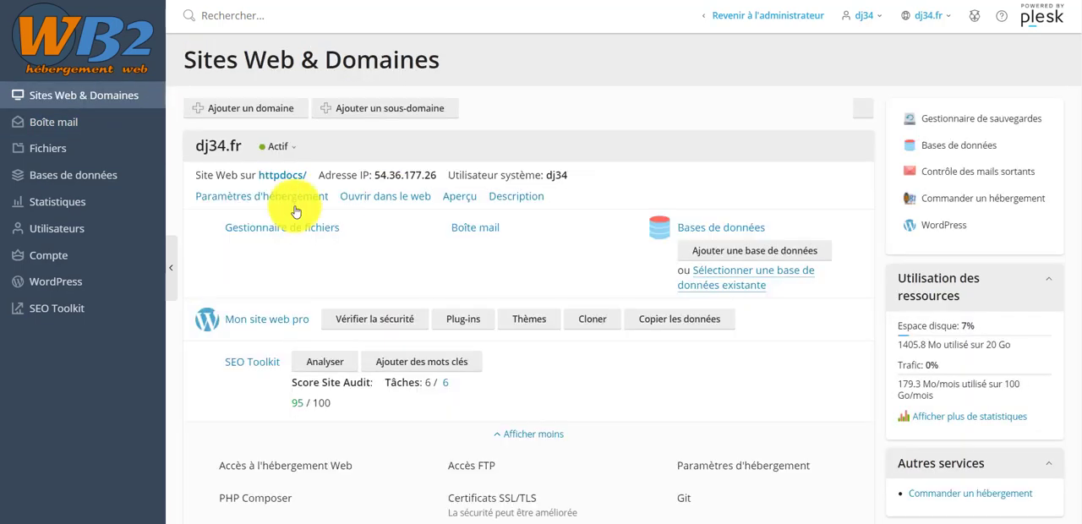
scroll(615, 446, "down", 2)
scroll(615, 446, "down", 3)
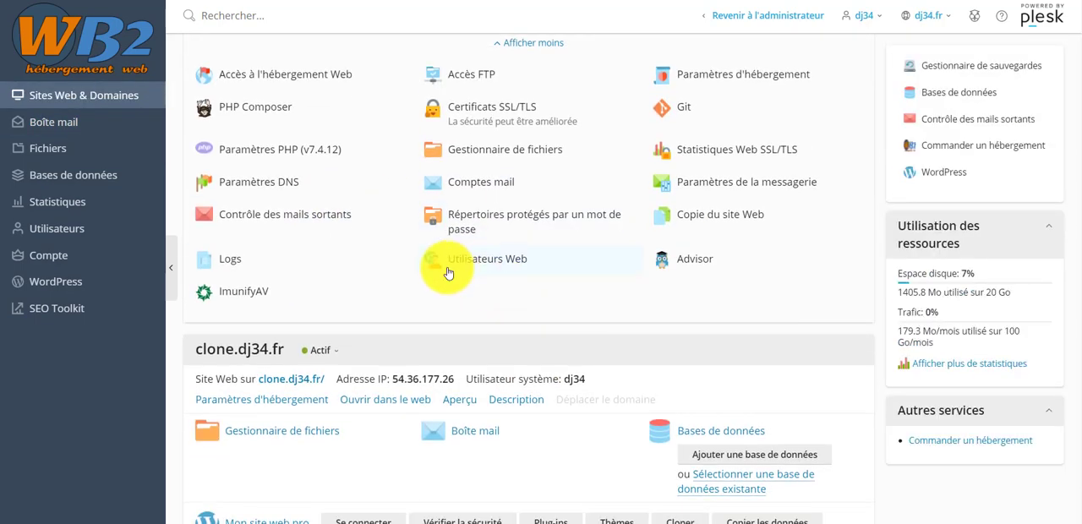
scroll(442, 266, "up", 3)
scroll(415, 229, "down", 1)
scroll(409, 259, "down", 1)
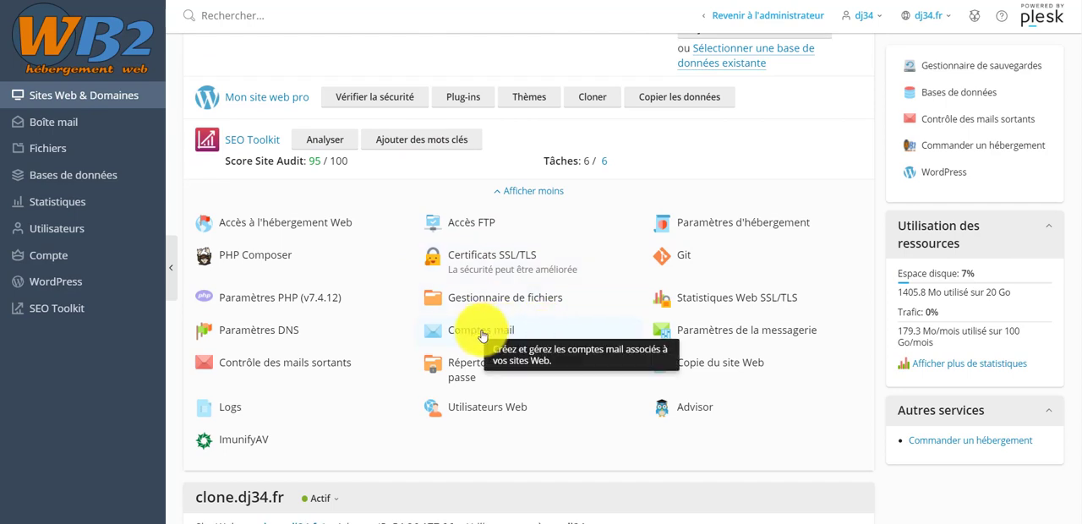
left_click(481, 336)
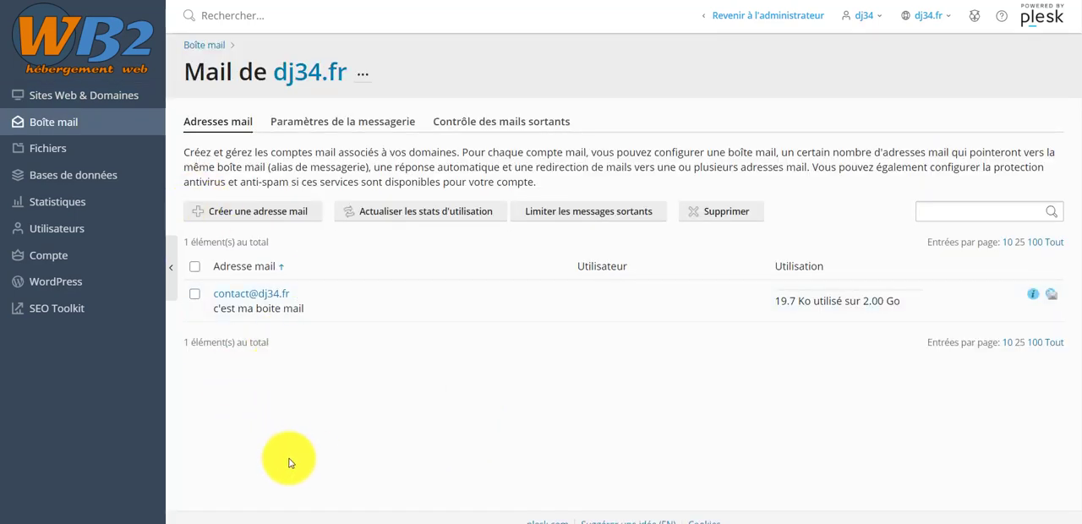
- Start a new mail address named test on dj34.fr, generate its password, then reveal and select the password
left_click(263, 215)
left_click(414, 214)
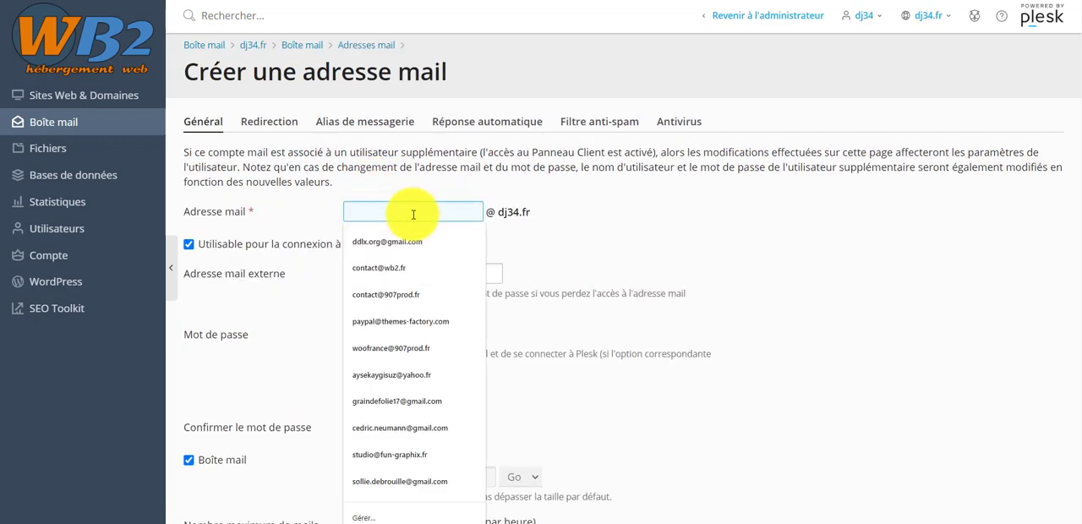
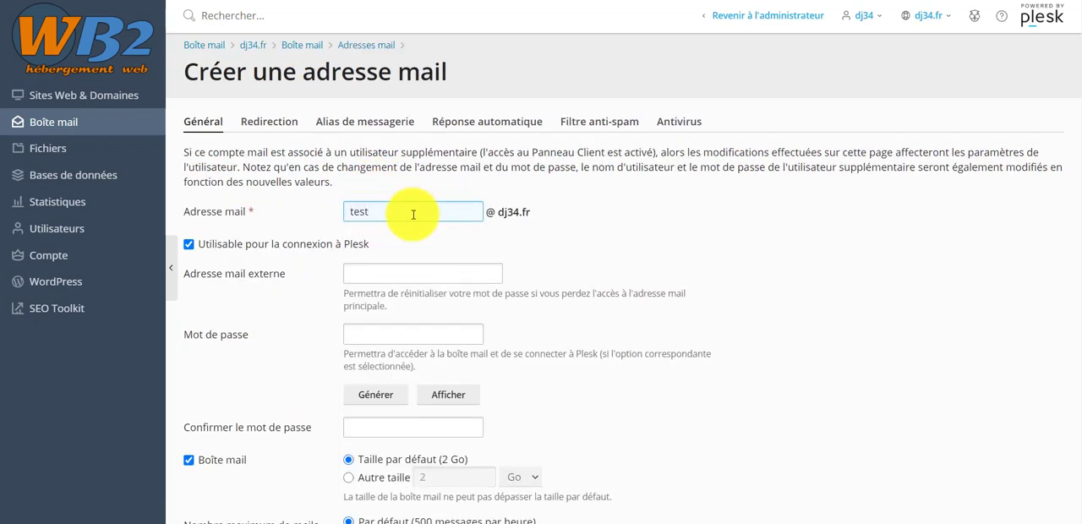
left_click(385, 396)
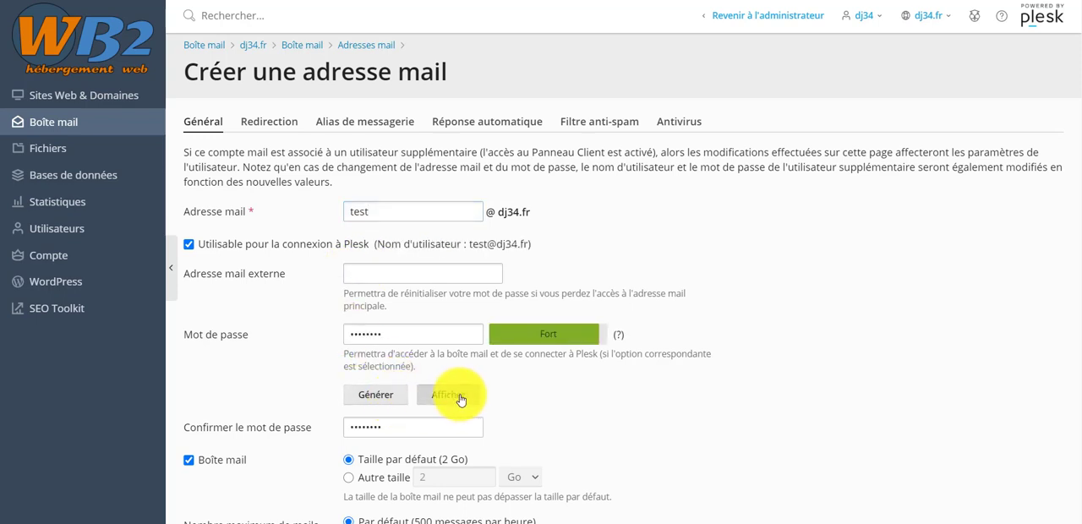
left_click(460, 395)
left_click_drag(404, 335, 308, 342)
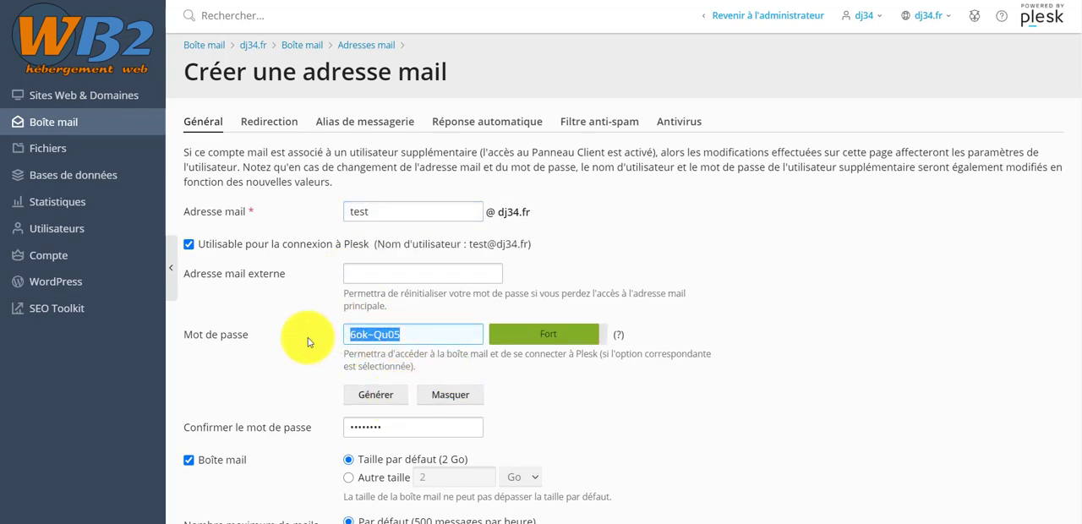
- Disable Plesk login for the test mailbox, keep the default mailbox size and outgoing limit, and create the address
left_click(189, 246)
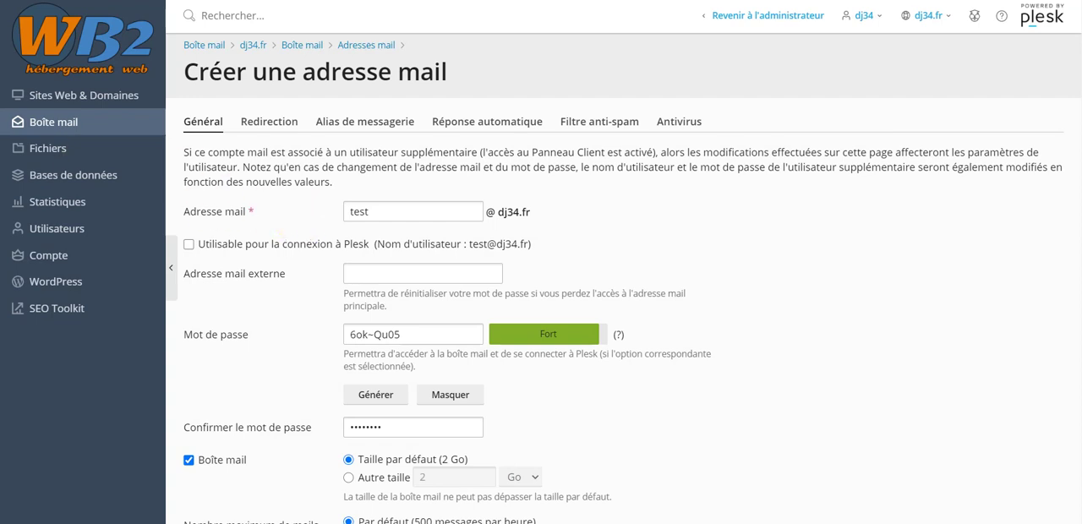
scroll(490, 451, "down", 3)
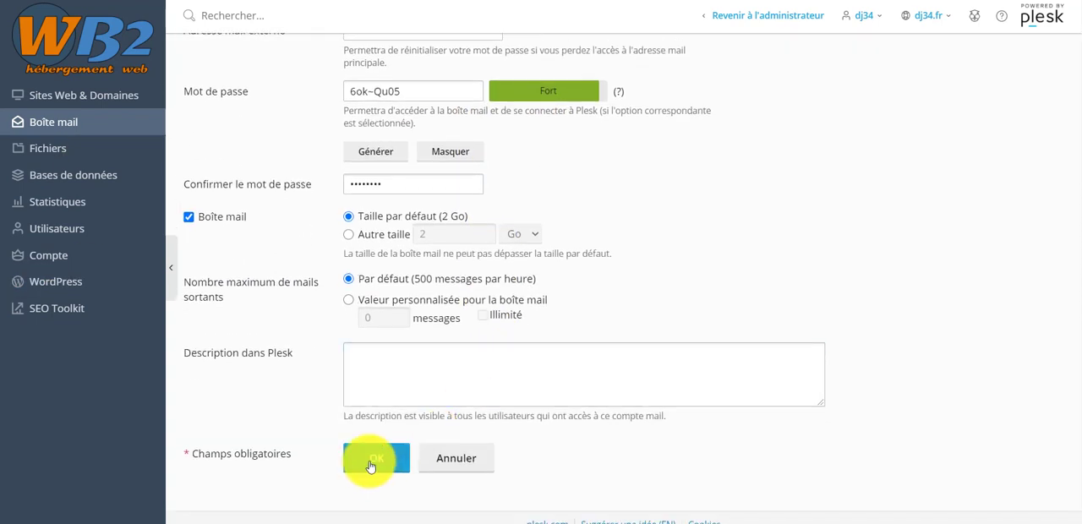
left_click(370, 464)
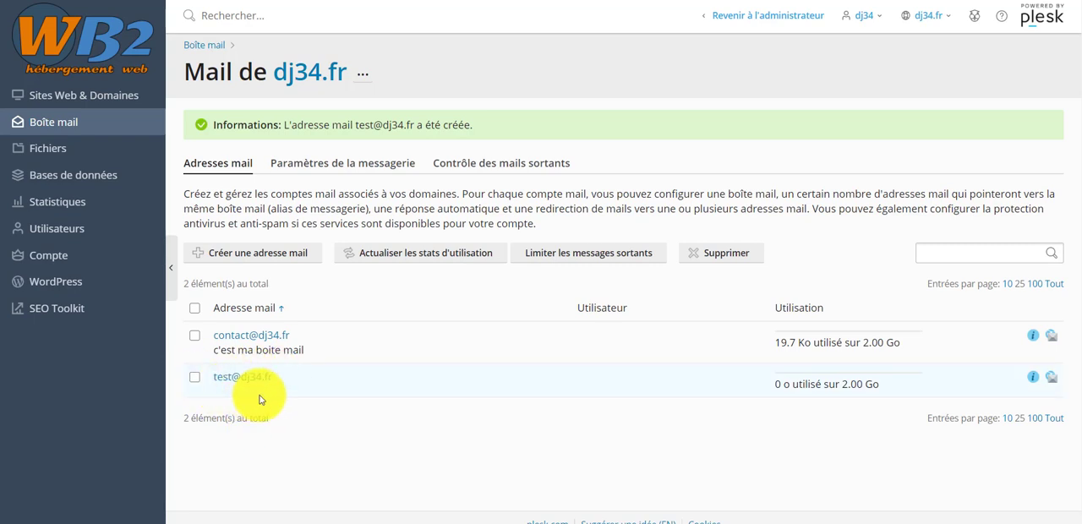
- Review the test mailbox's manual configuration, checking the outgoing mail server and the SMTP protocol, and close the details
left_click(1035, 380)
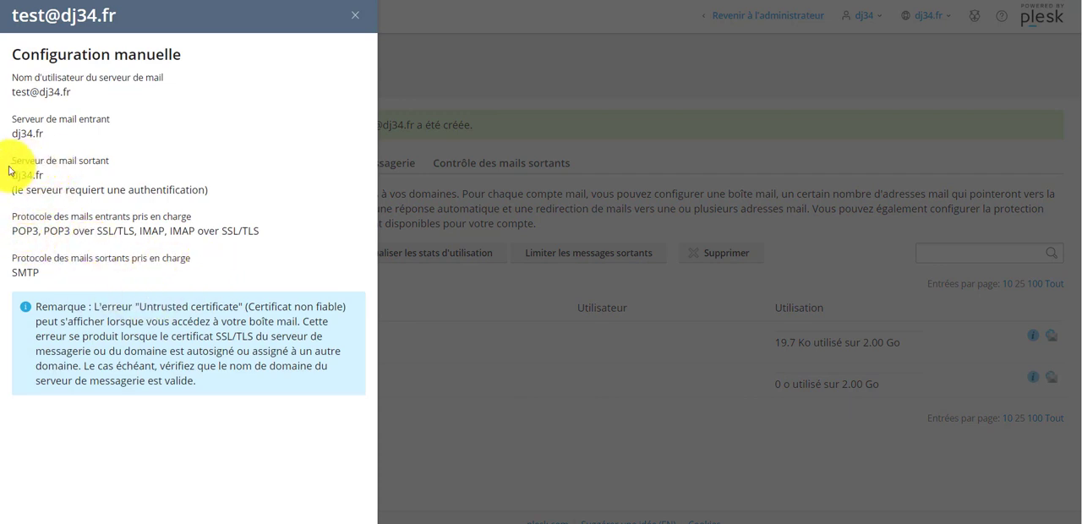
left_click_drag(11, 175, 52, 179)
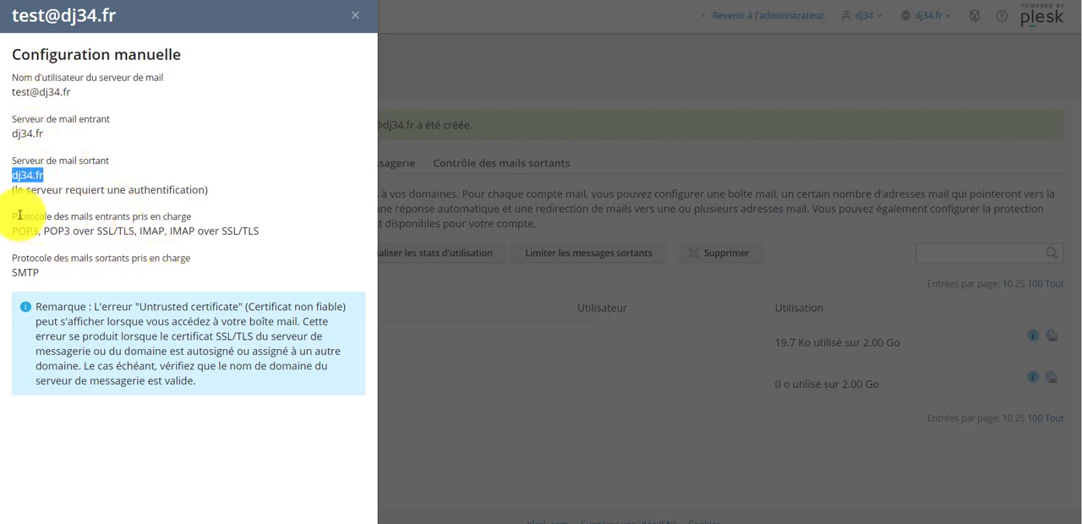
left_click_drag(46, 275, 1, 270)
left_click(208, 185)
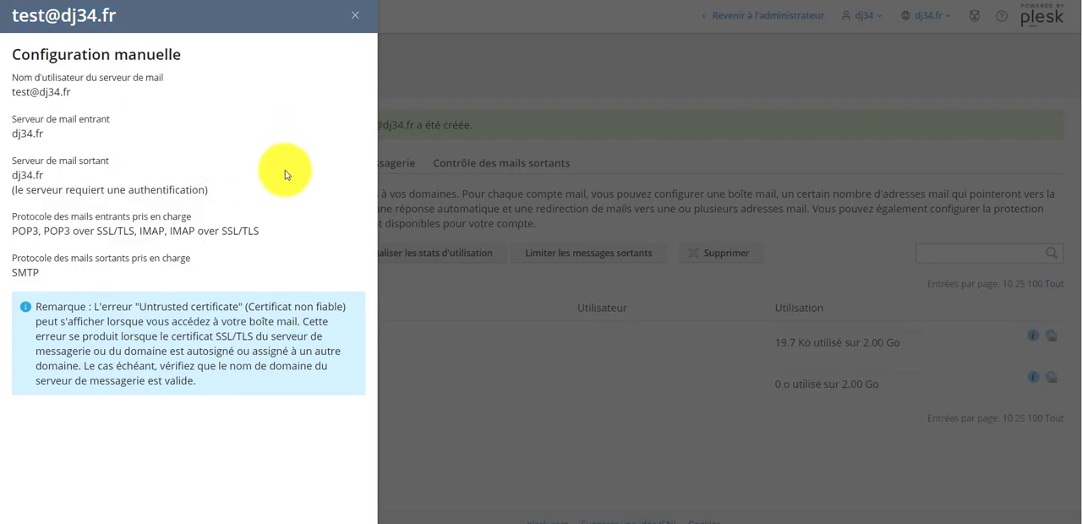
left_click(358, 24)
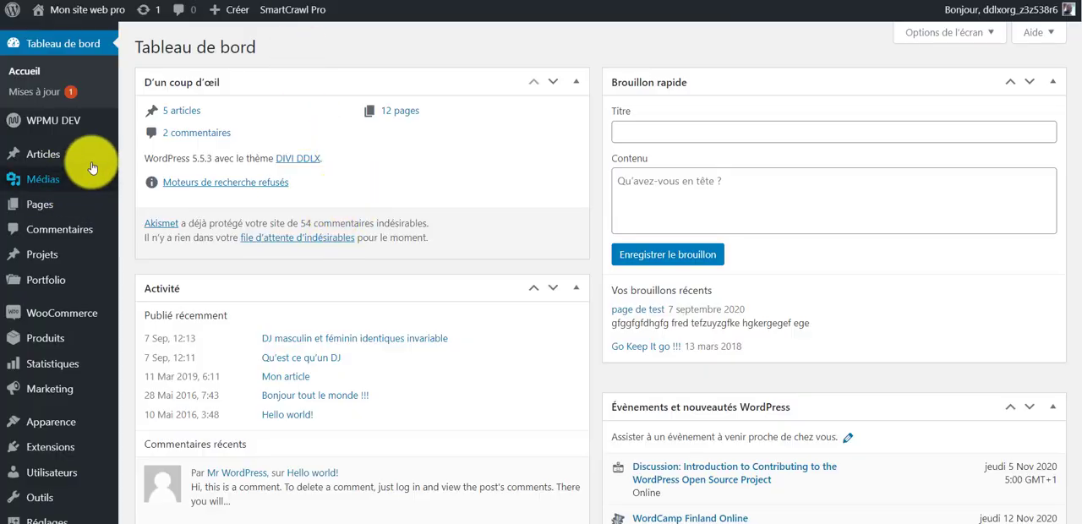
- Switch to the WordPress admin and open the Branda Pro plugin's dashboard
scroll(300, 182, "down", 5)
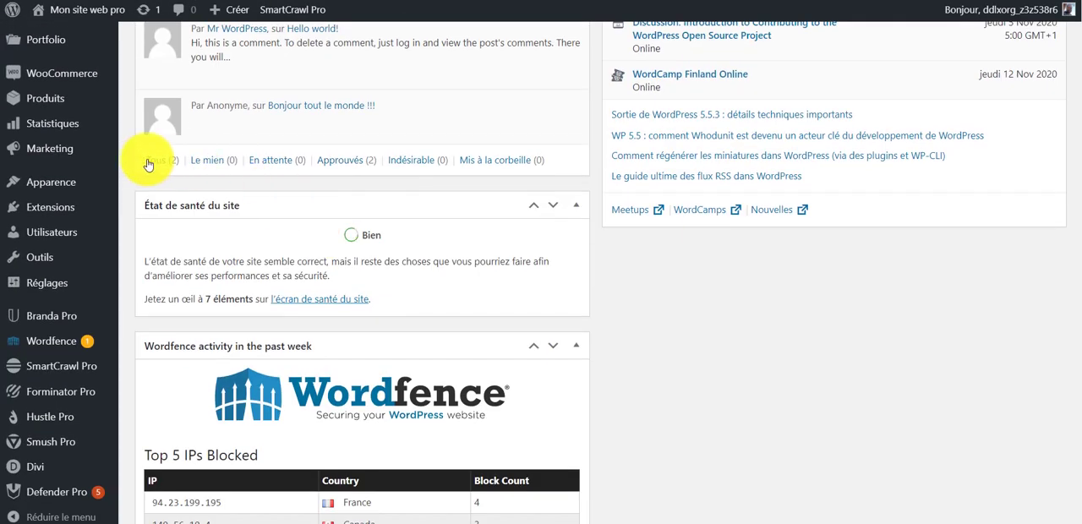
mouse_move(38, 324)
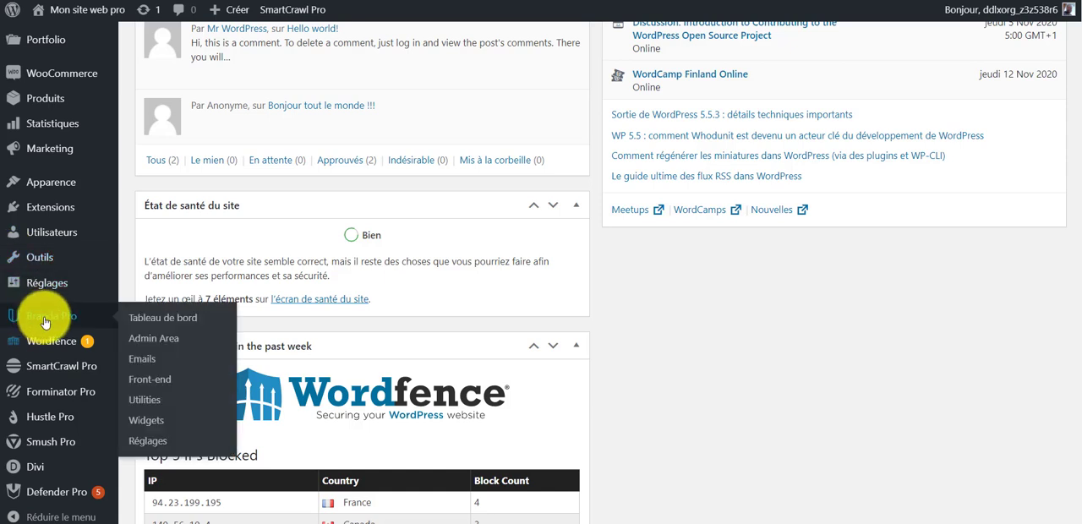
left_click(45, 322)
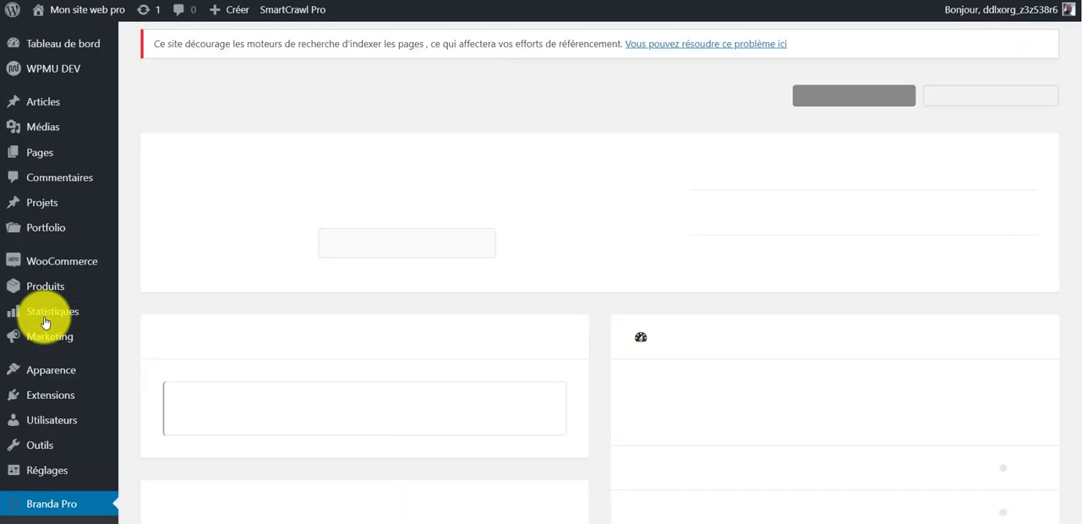
- Examine the Branda Pro module groups, from Admin Area, Widgets and Utilities to the Emails modules such as SMTP
scroll(461, 179, "down", 3)
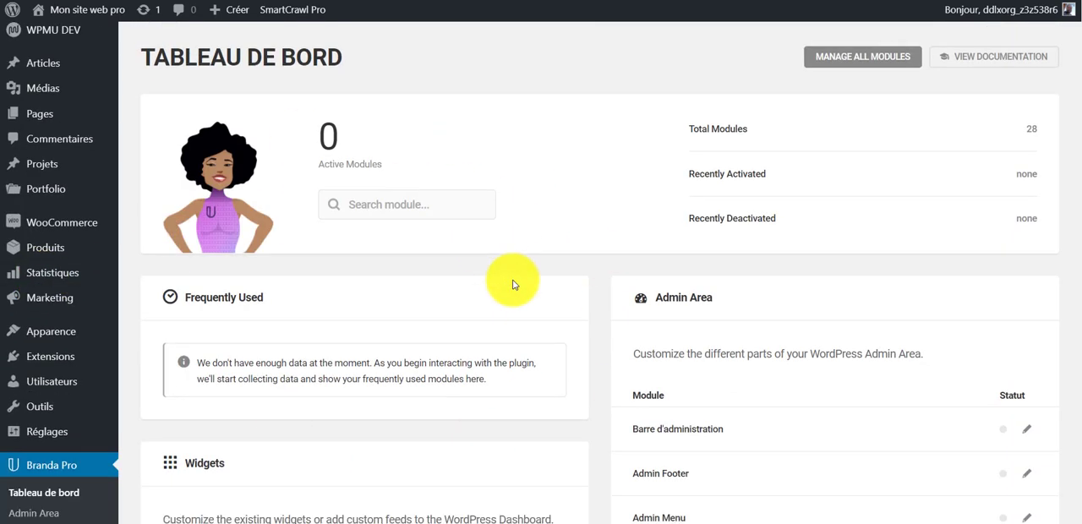
scroll(464, 288, "down", 5)
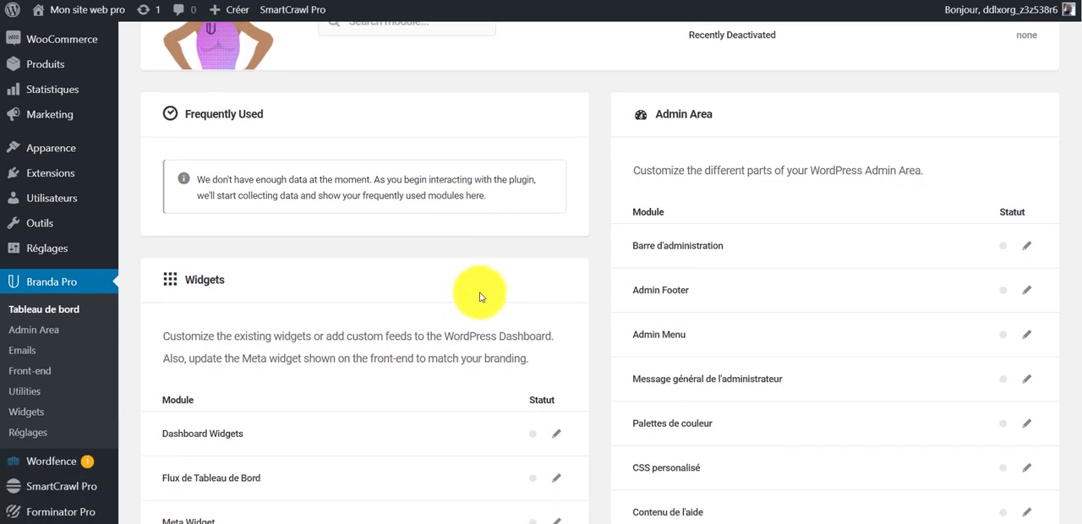
scroll(483, 369, "down", 8)
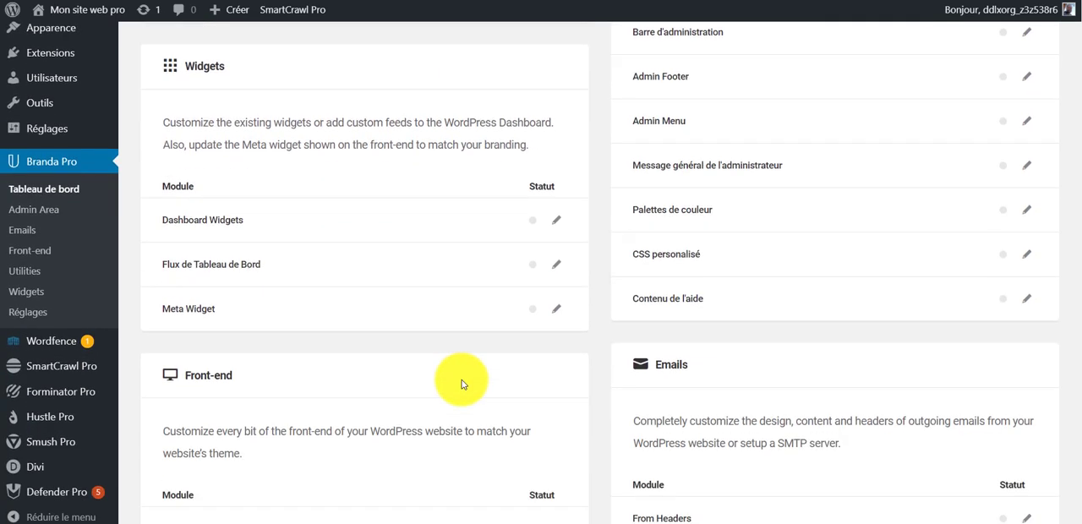
scroll(515, 379, "down", 4)
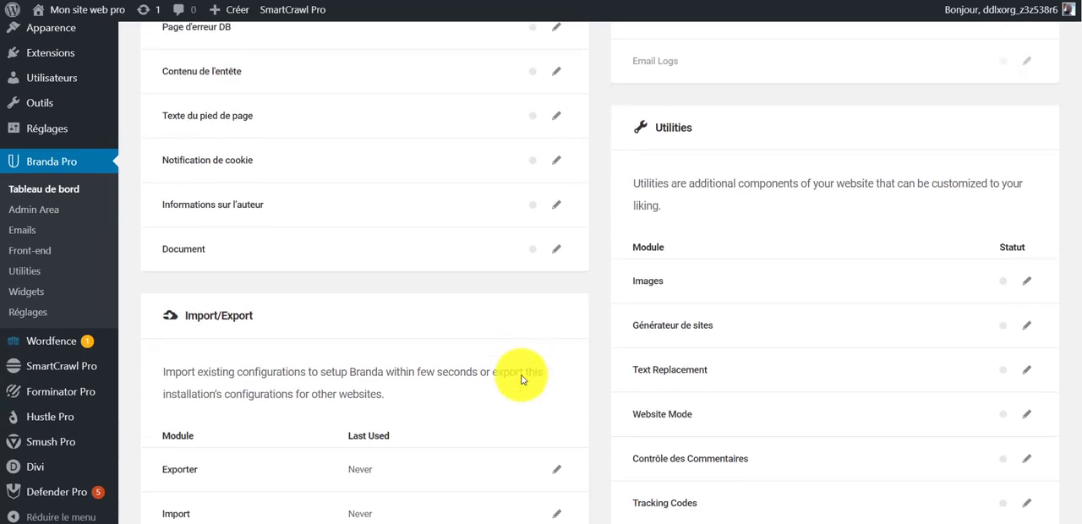
scroll(507, 406, "up", 15)
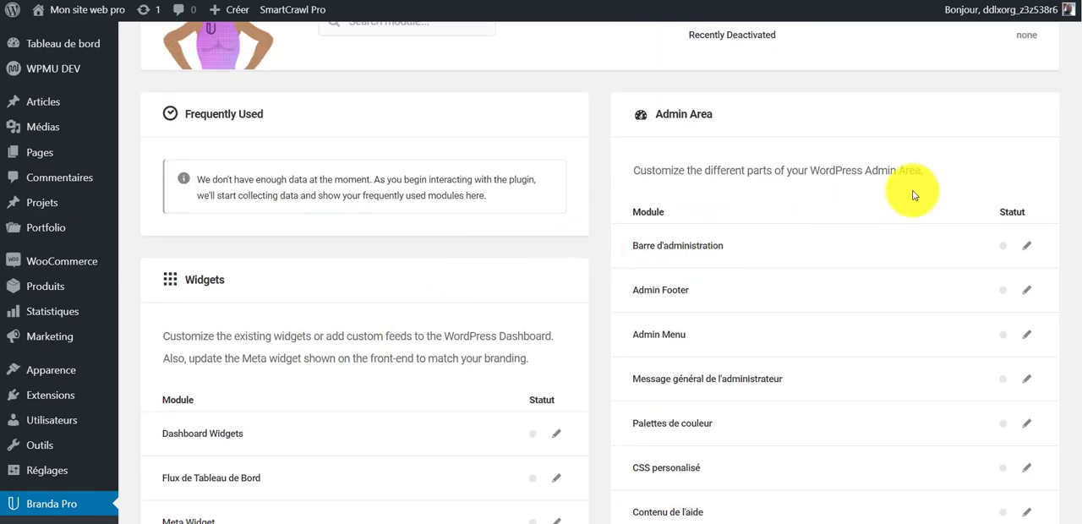
scroll(761, 188, "down", 3)
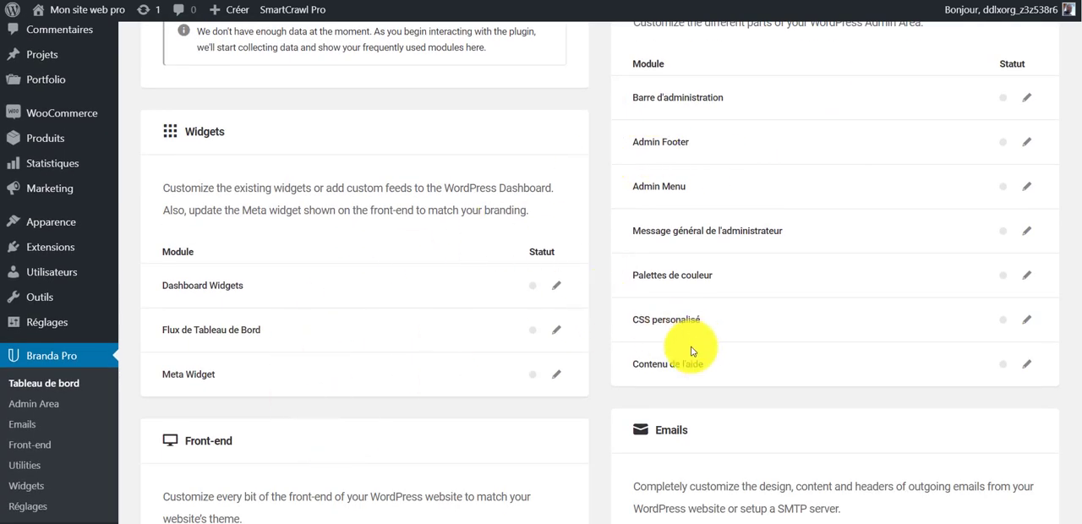
scroll(660, 356, "down", 3)
scroll(744, 313, "down", 1)
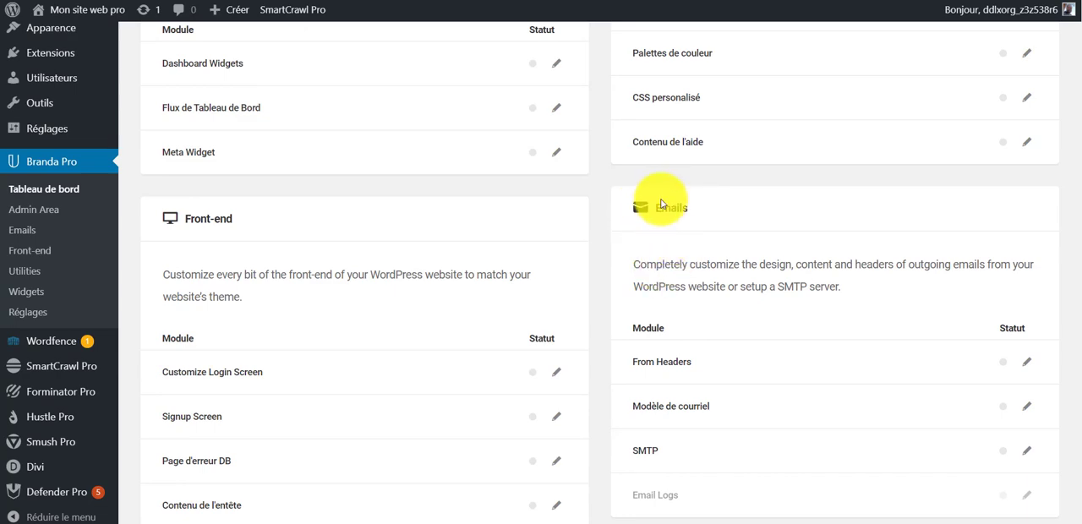
- Open the SMTP module from the Emails group of Branda Pro and activate it
scroll(658, 208, "up", 7)
scroll(676, 220, "down", 6)
scroll(820, 296, "down", 1)
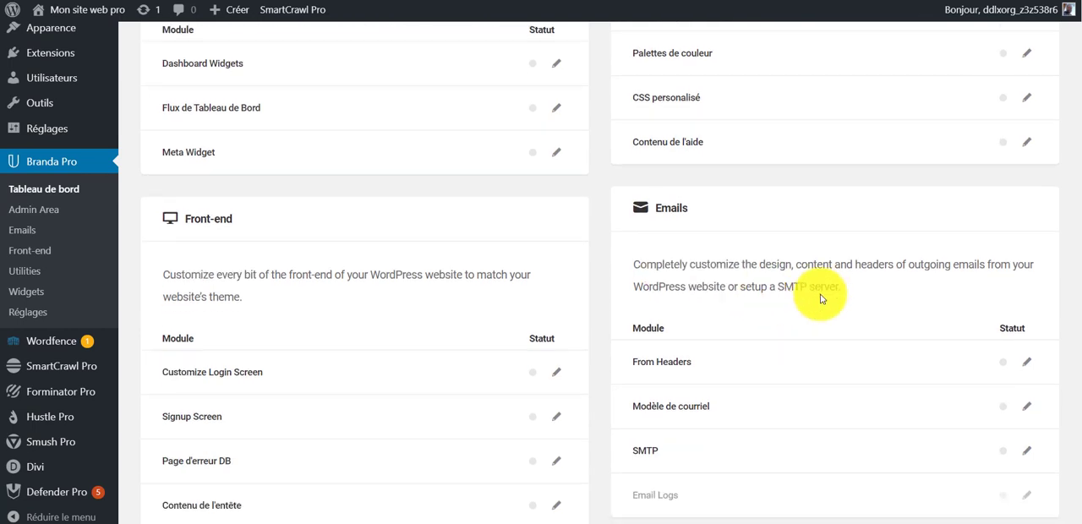
left_click(1028, 452)
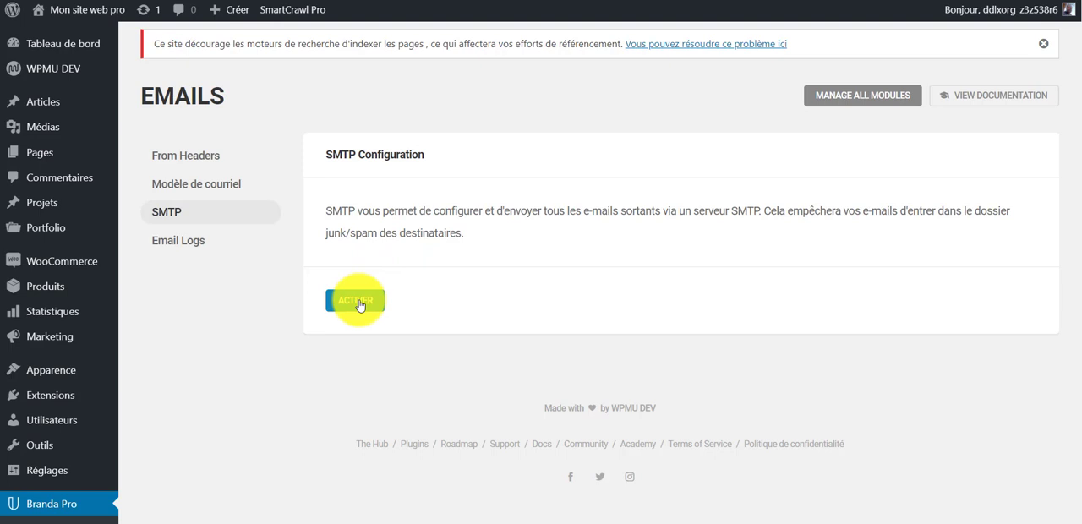
left_click(356, 301)
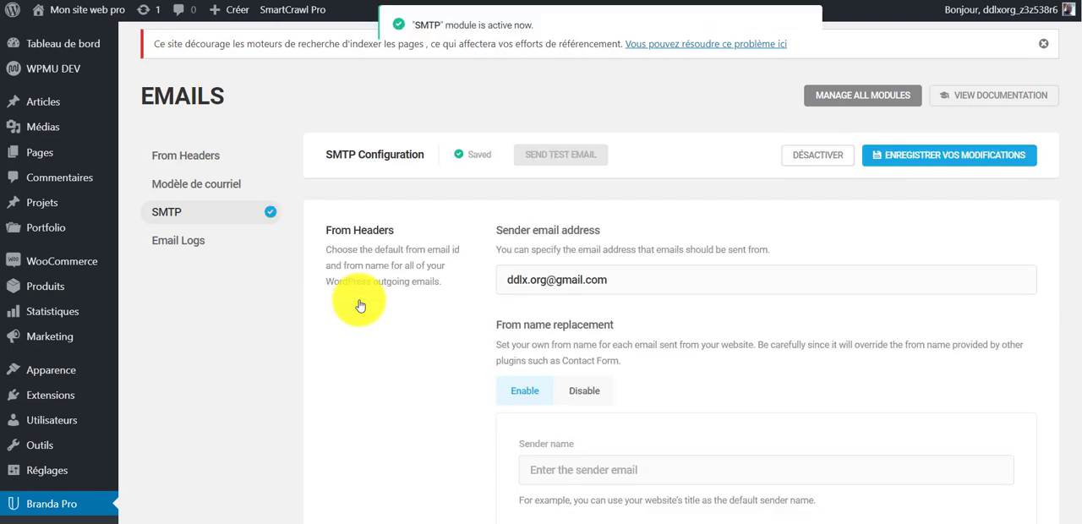
triple_click(659, 286)
key("BackSpace")
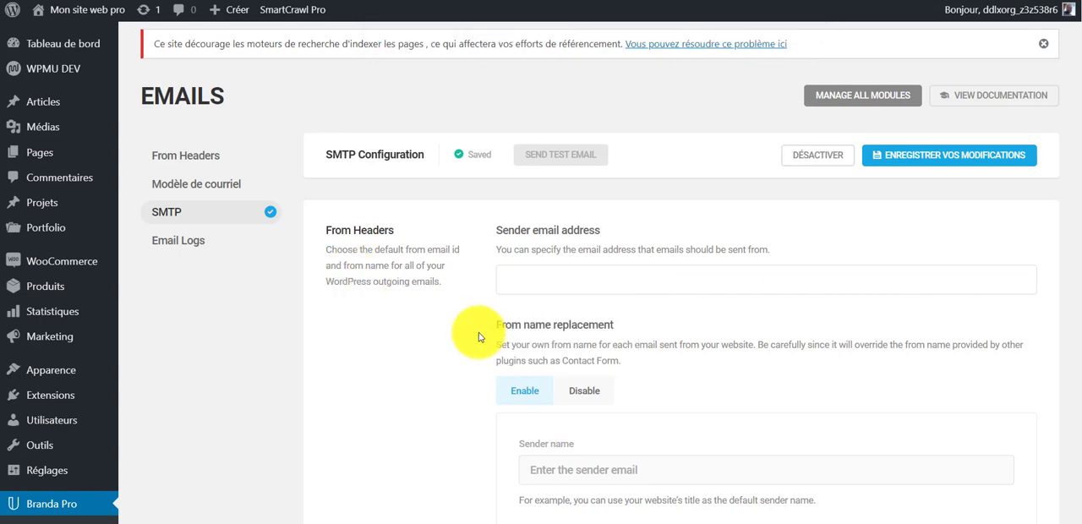
scroll(451, 406, "down", 9)
scroll(436, 448, "up", 9)
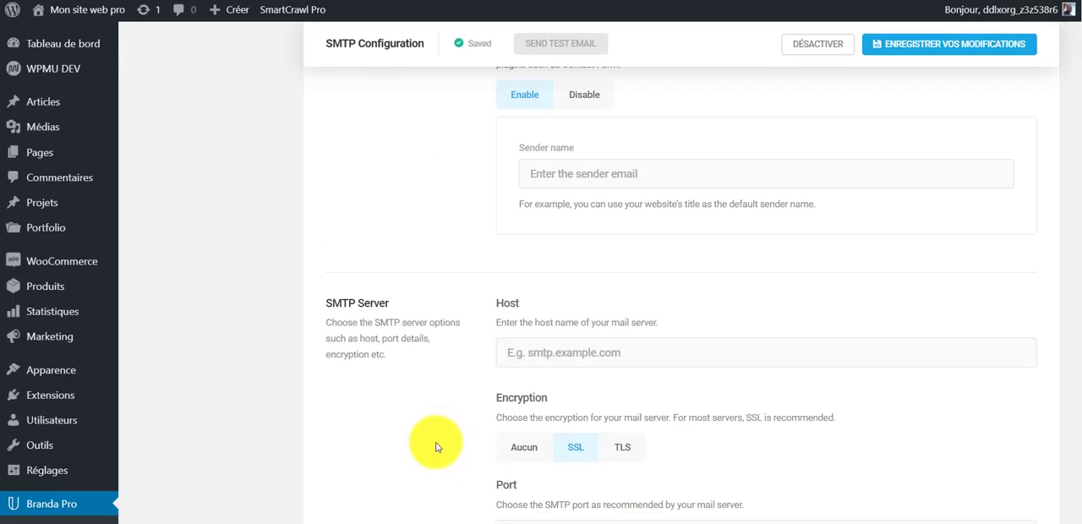
scroll(346, 444, "down", 1)
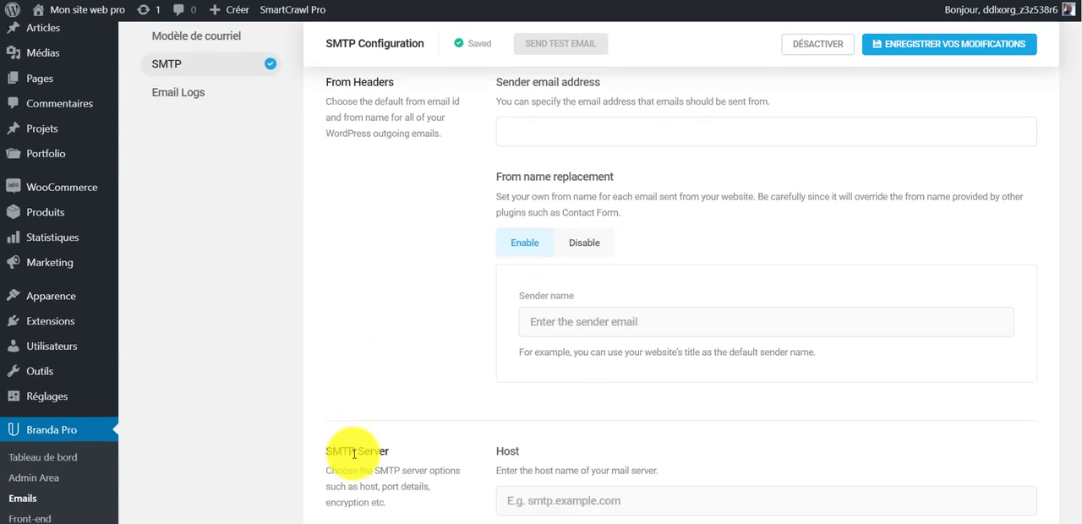
scroll(403, 370, "up", 4)
type("D")
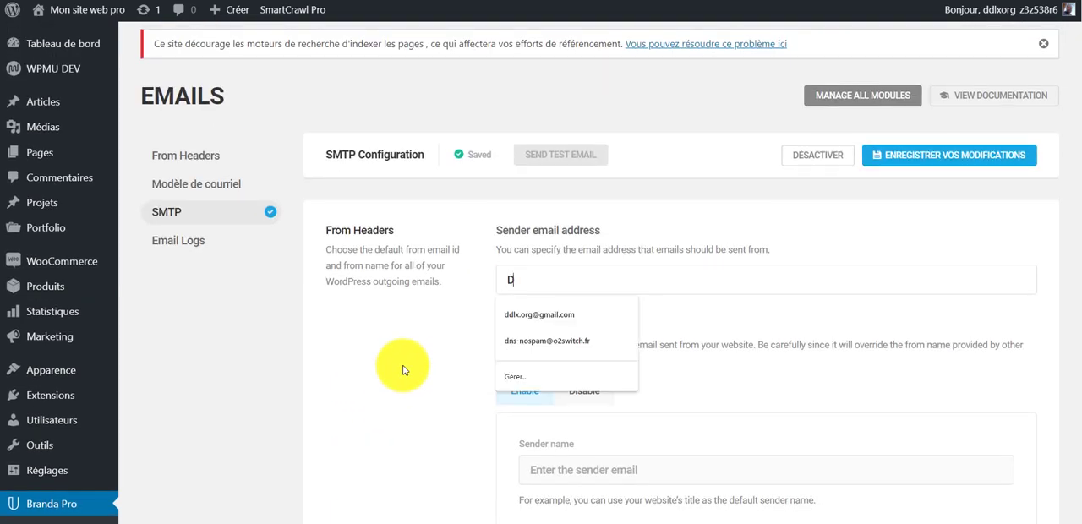
type("J34")
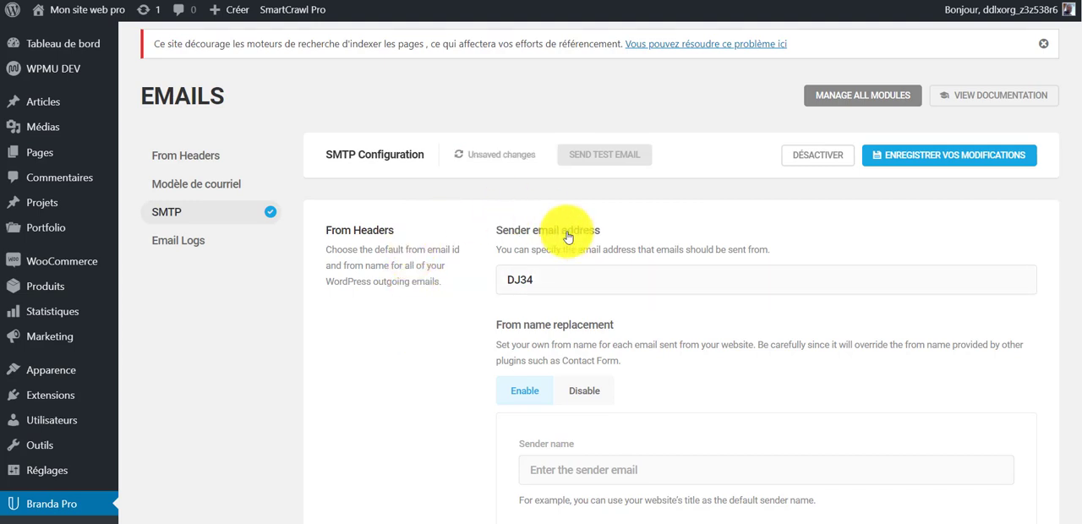
left_click_drag(496, 230, 660, 230)
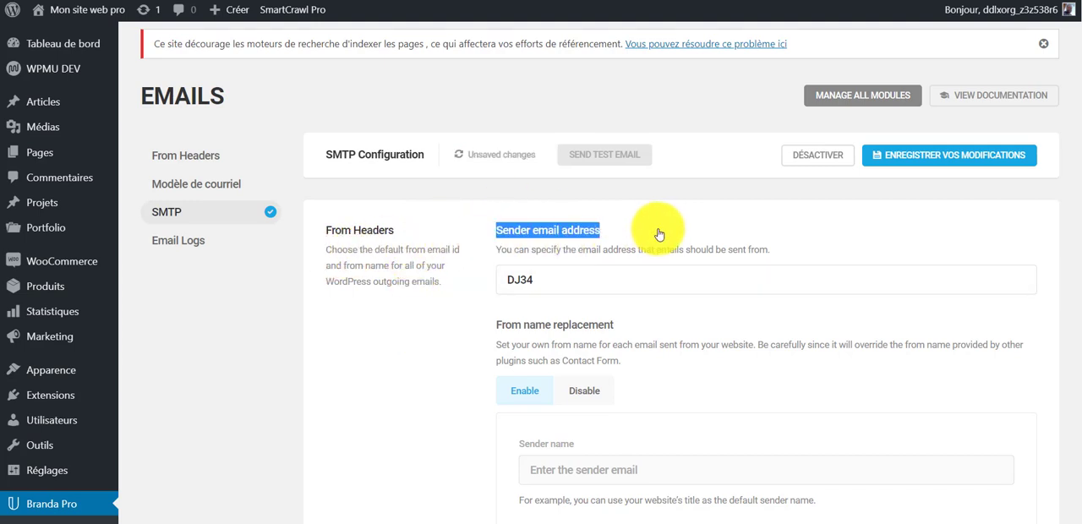
left_click(599, 284)
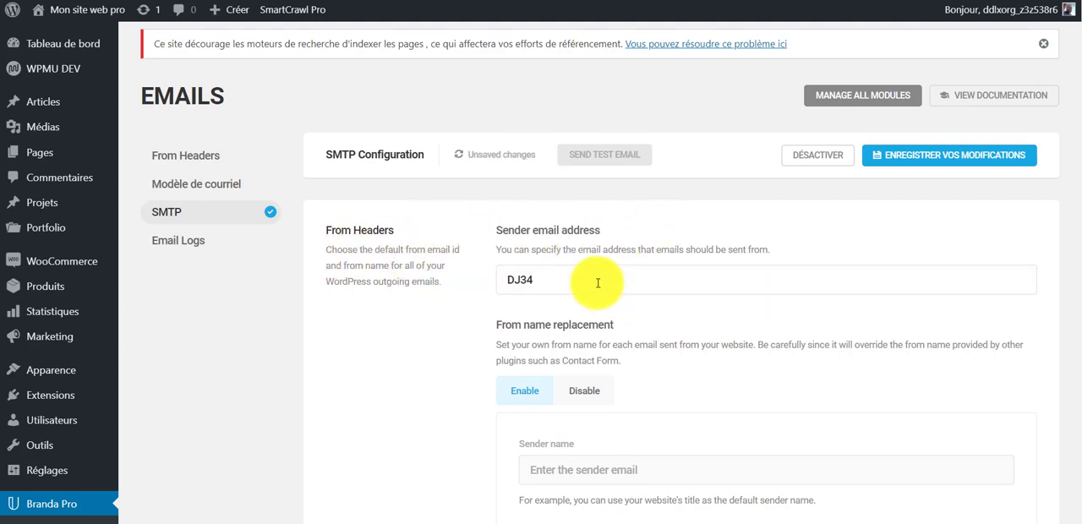
- Replace the sender email address in the From Headers settings with the test mailbox's address on the dj34.fr domain
left_click_drag(597, 283, 473, 296)
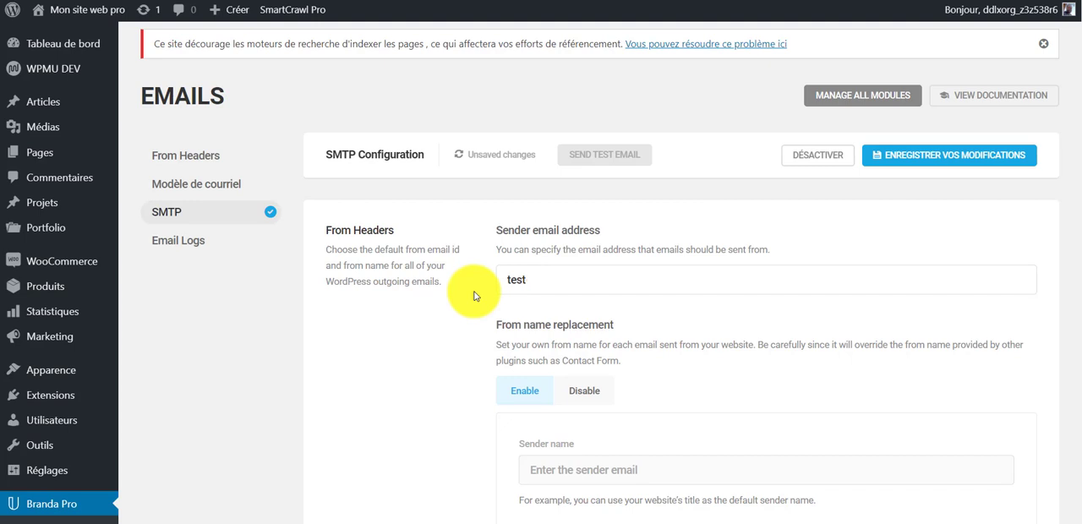
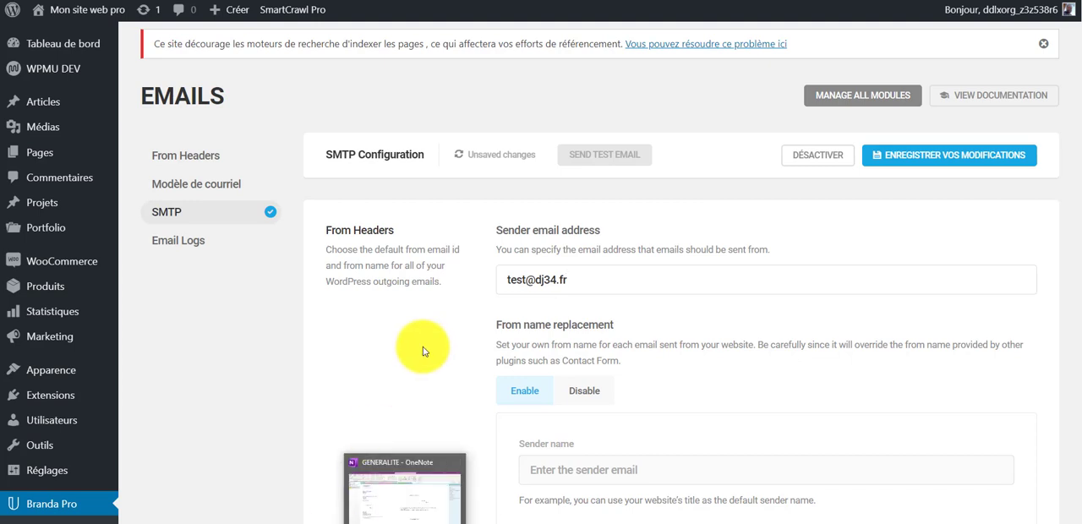
scroll(423, 347, "down", 2)
triple_click(596, 133)
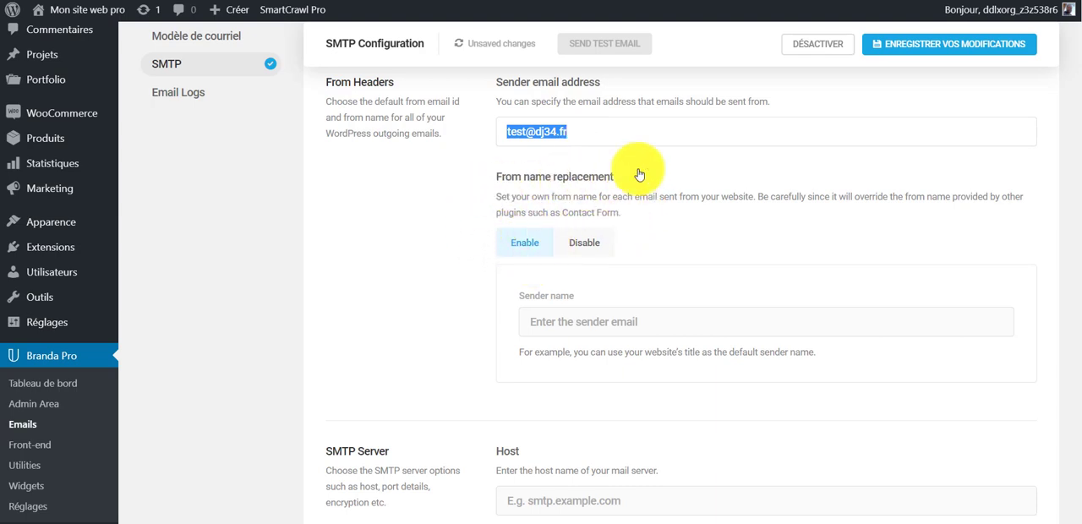
left_click(681, 237)
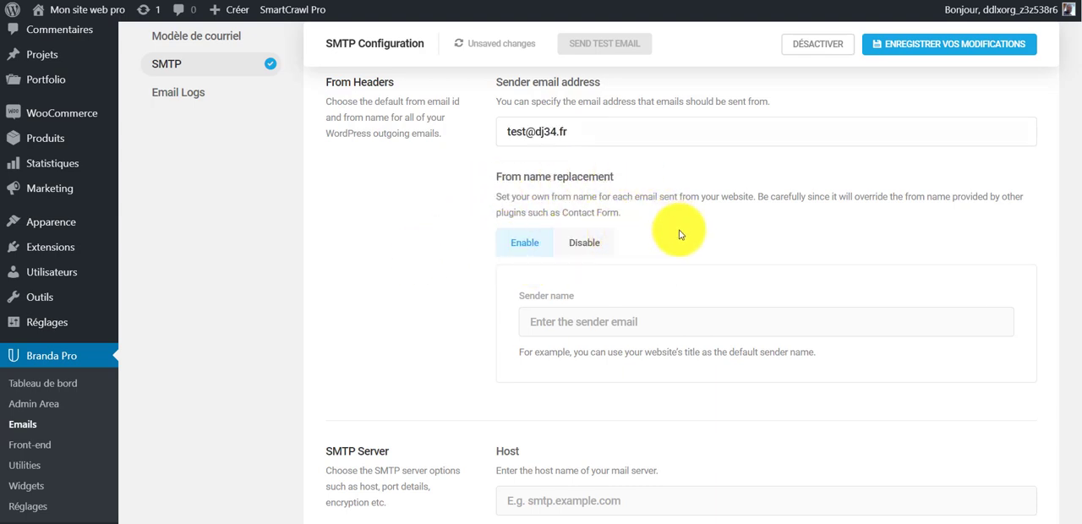
- Set the SMTP server host to dj34.fr
scroll(423, 455, "down", 5)
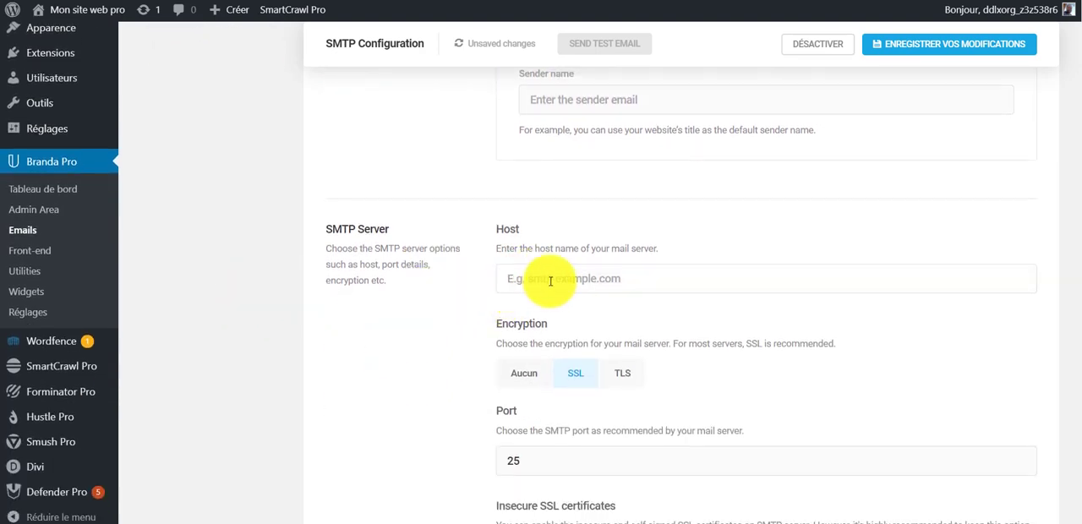
left_click(550, 281)
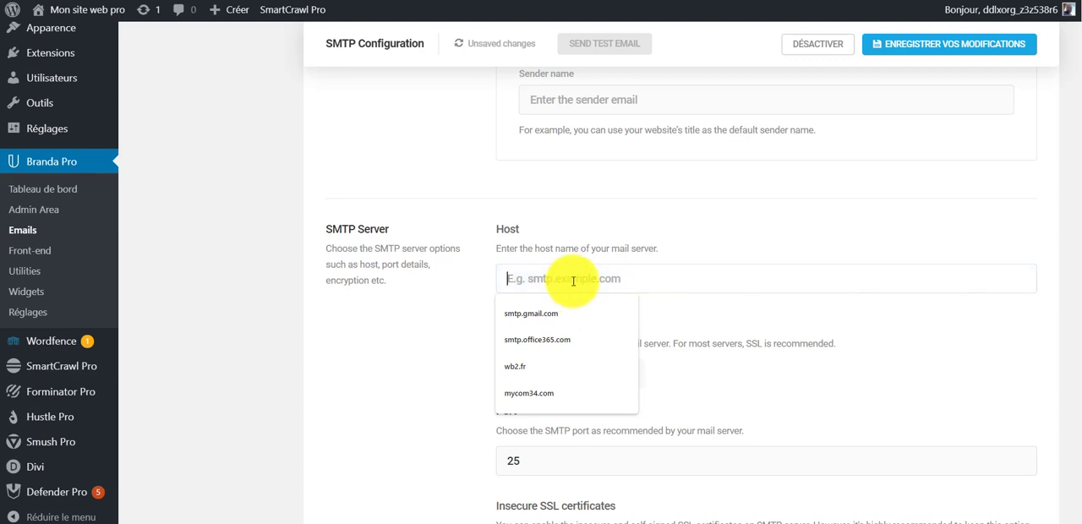
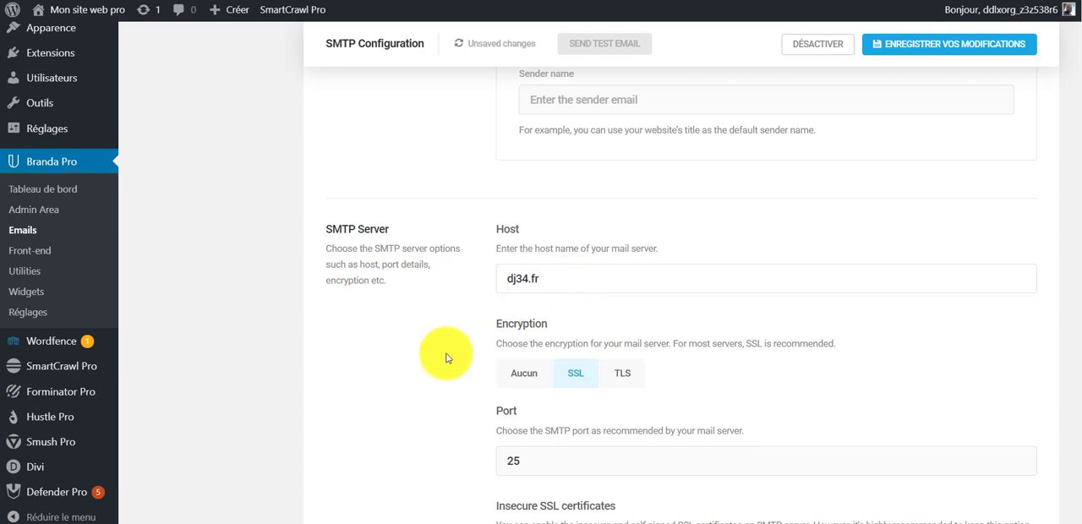
- Set the SMTP server's encryption to TLS and its port to 587
scroll(443, 362, "down", 1)
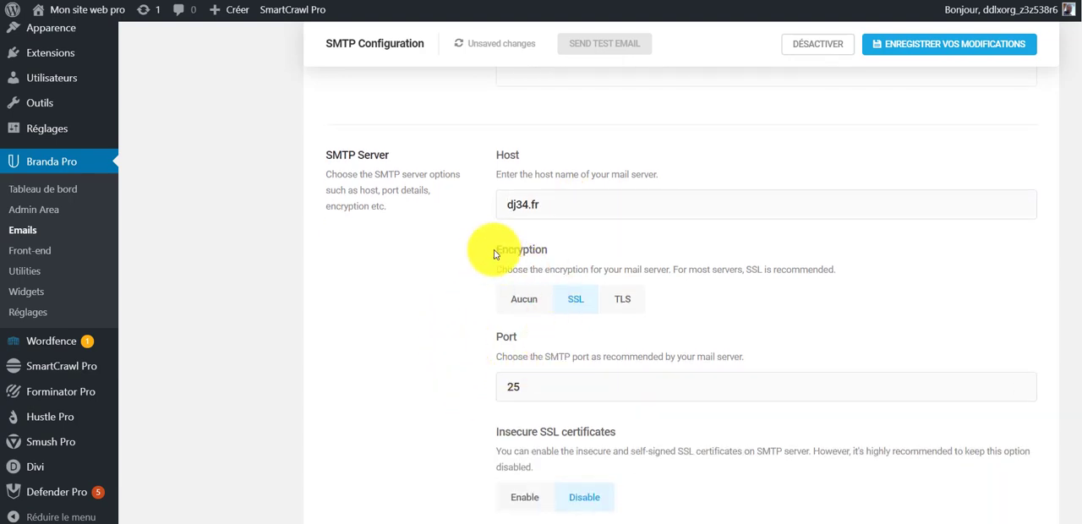
left_click_drag(494, 250, 602, 256)
left_click(782, 334)
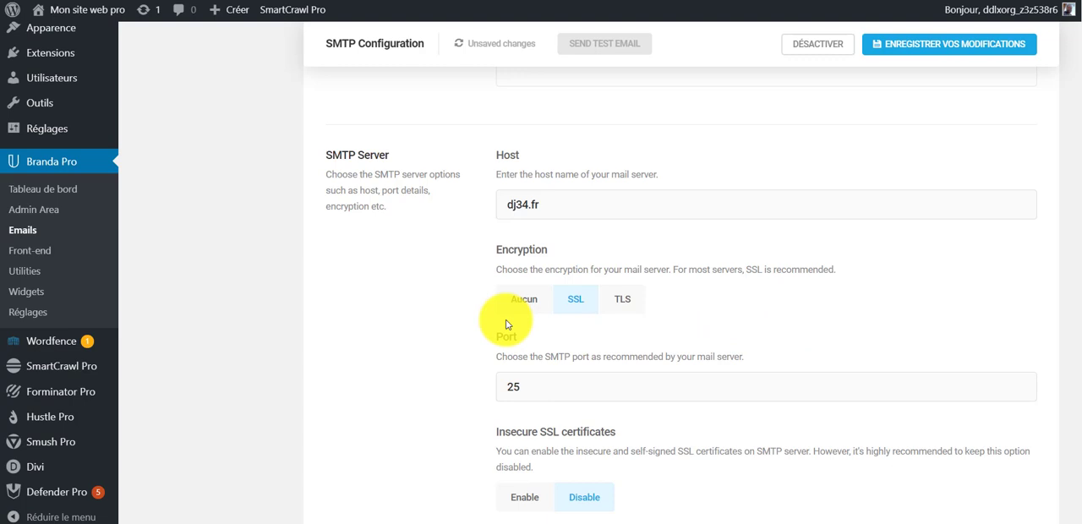
left_click(623, 299)
scroll(538, 339, "down", 1)
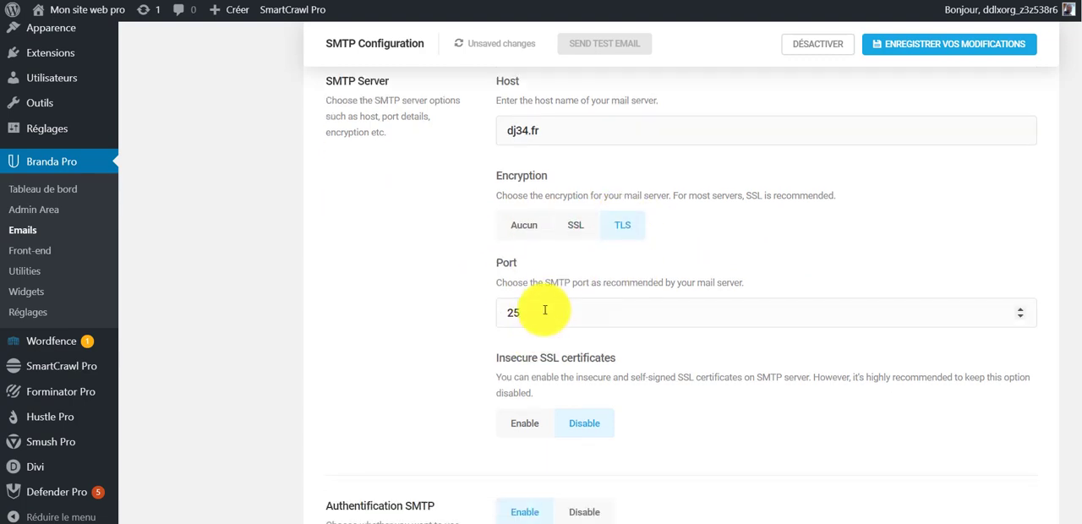
left_click_drag(545, 310, 392, 317)
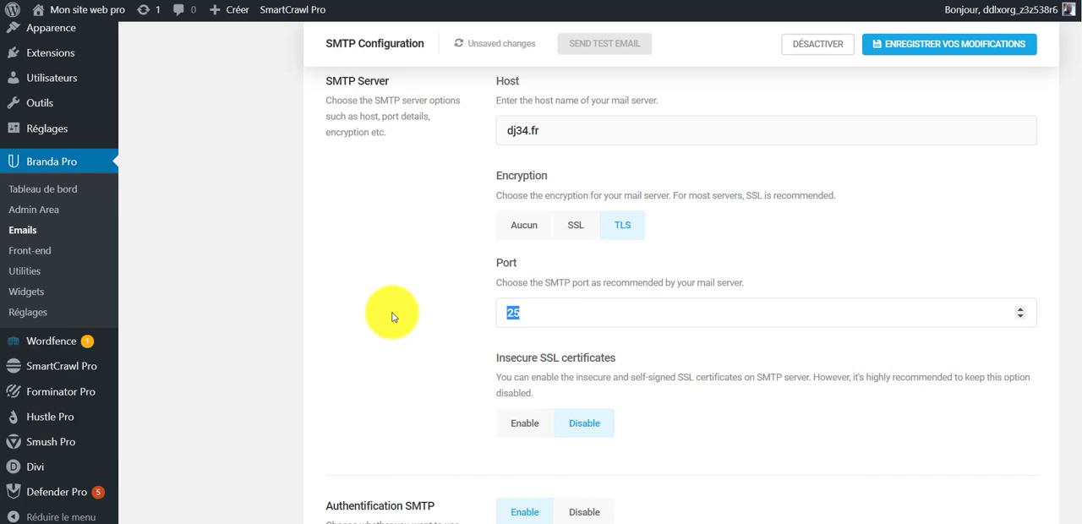
type("587")
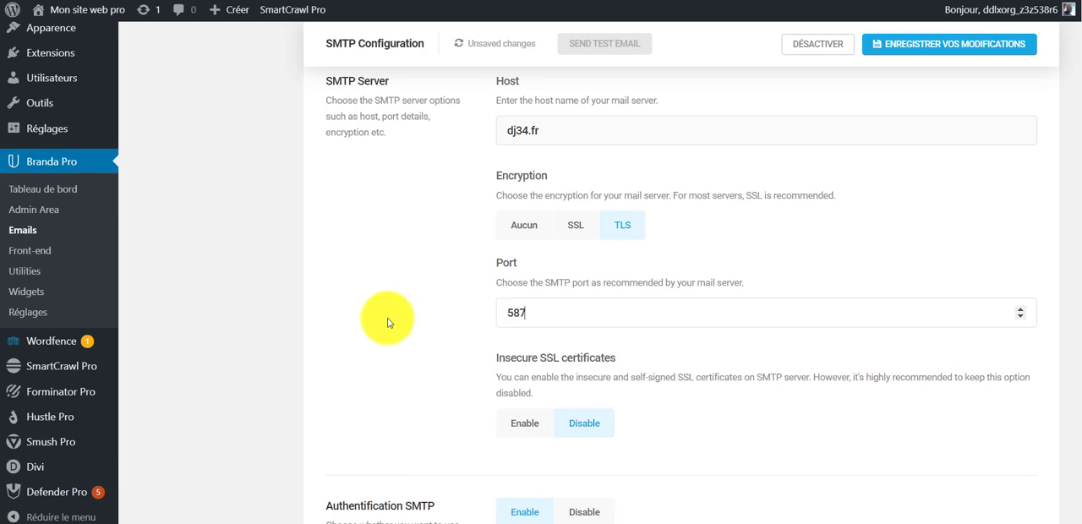
- Enable insecure SSL certificates for the SMTP server
scroll(389, 318, "down", 1)
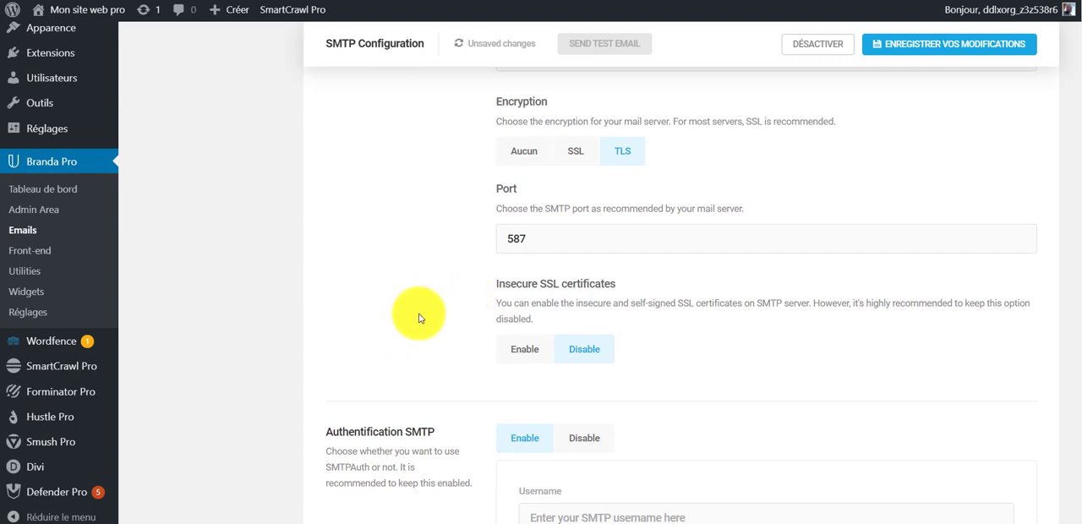
left_click_drag(489, 284, 628, 290)
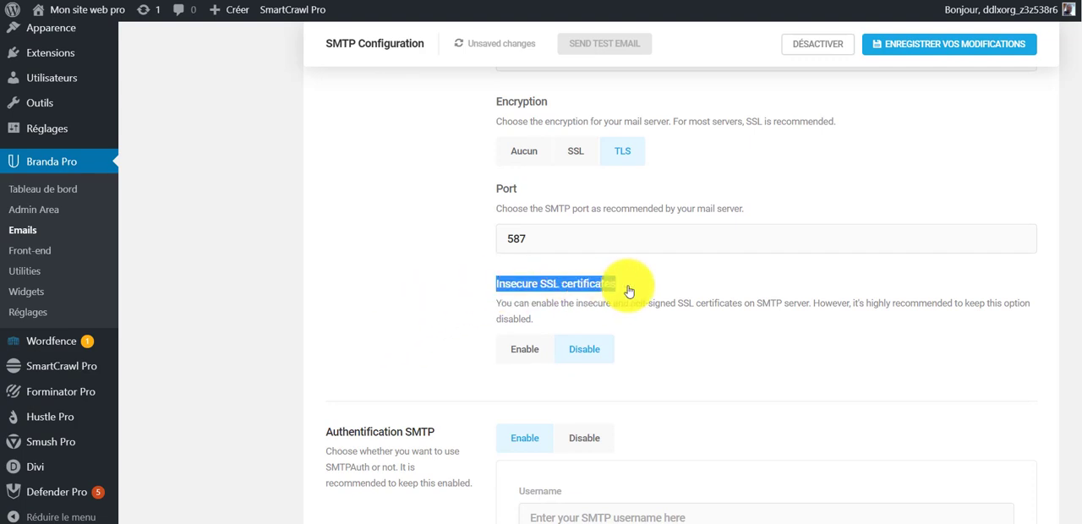
left_click(705, 336)
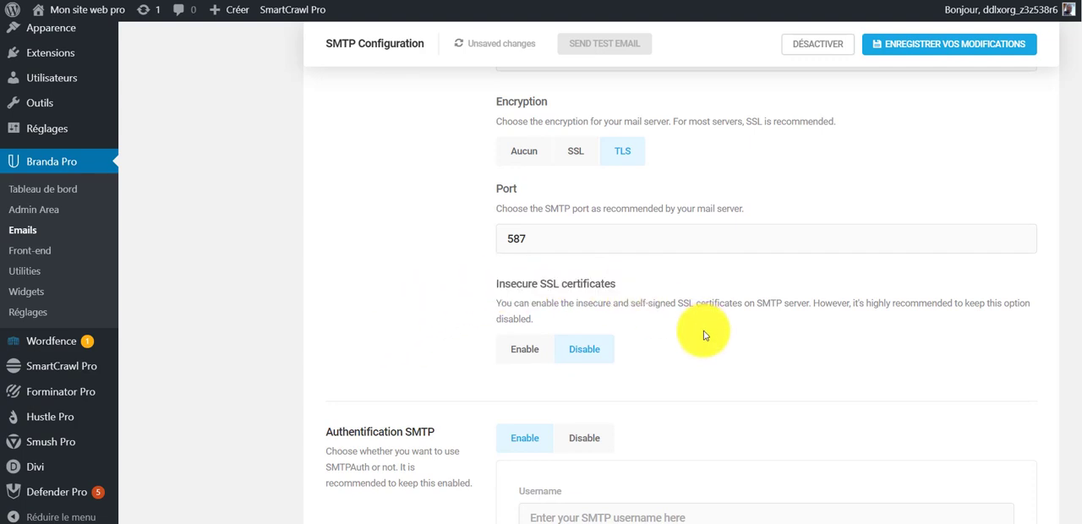
left_click(507, 350)
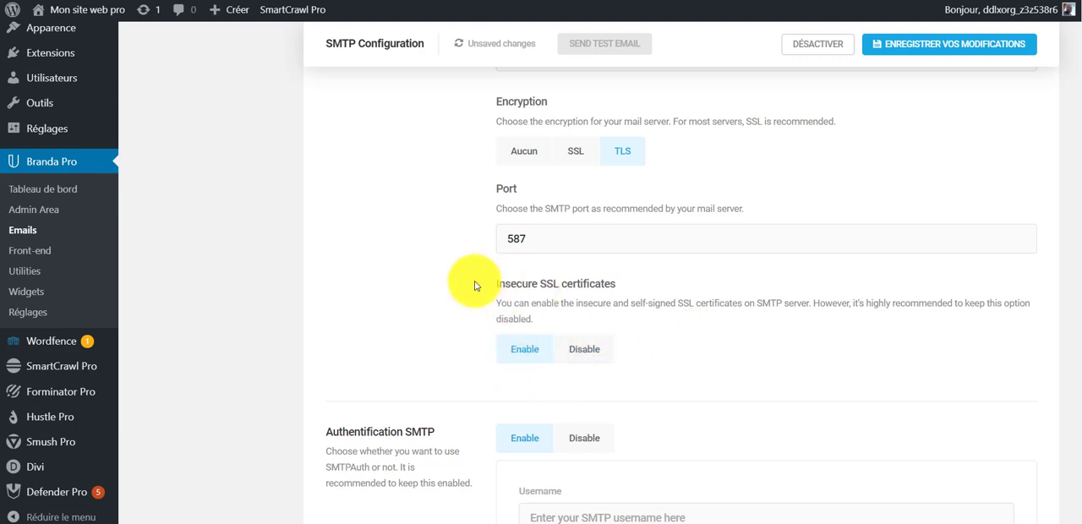
- Fill in the SMTP authentication with the test mailbox's address as username and the mailbox password
scroll(633, 330, "down", 3)
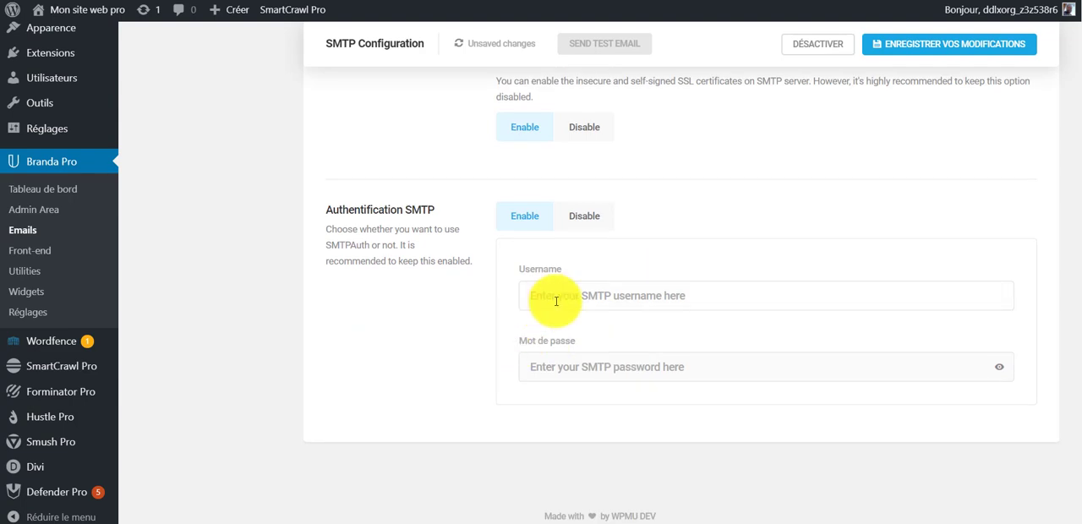
left_click(555, 300)
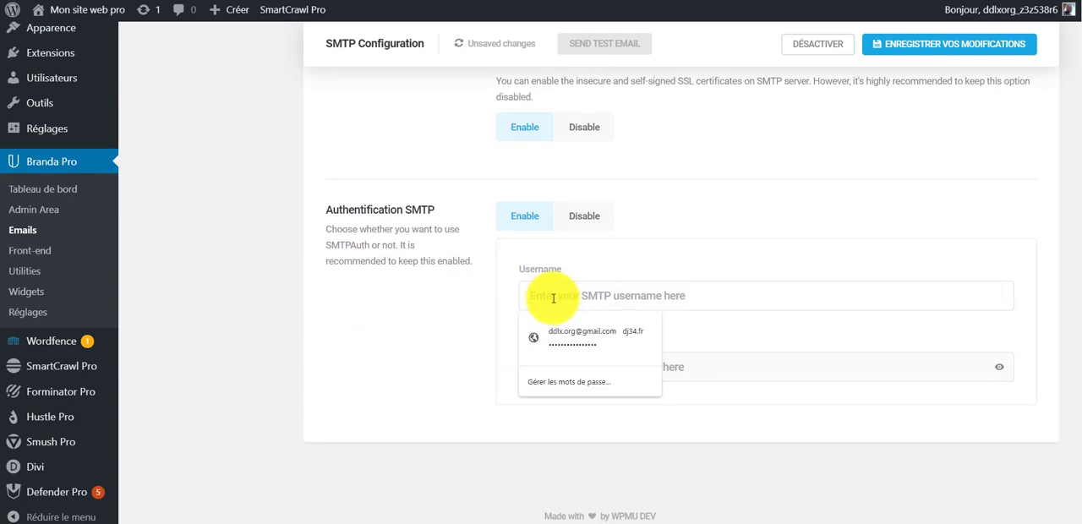
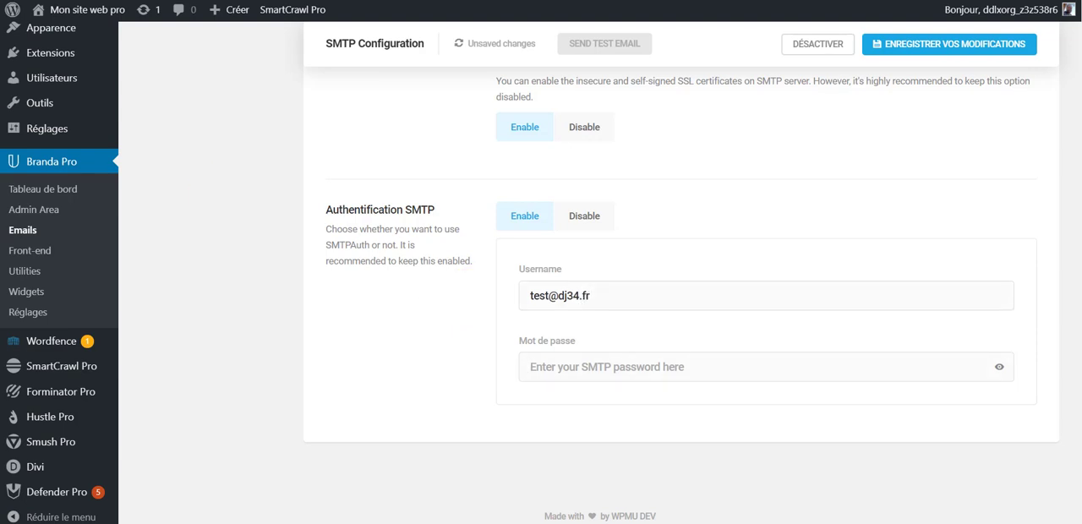
left_click(565, 366)
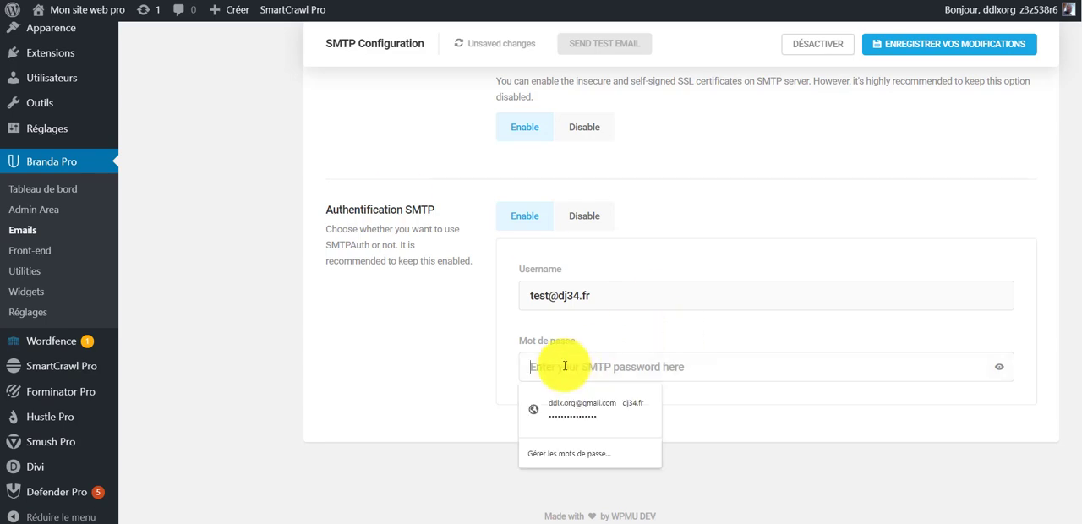
key("ctrl+v")
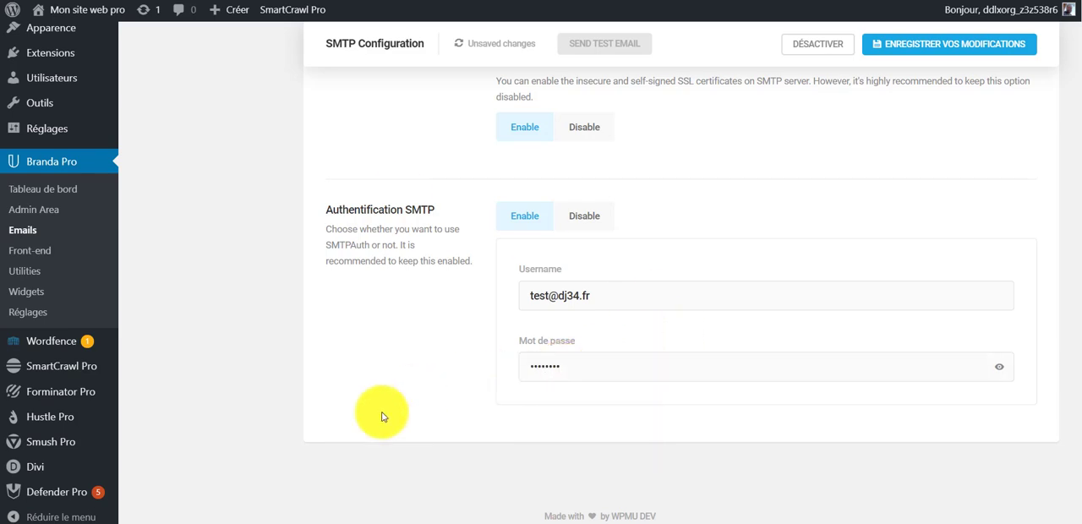
left_click(896, 42)
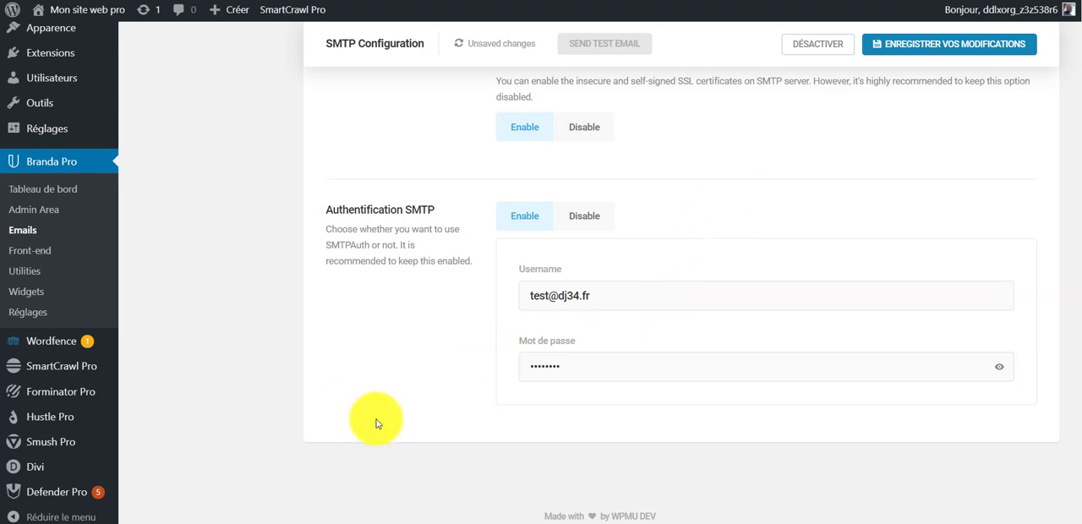
- Save the SMTP configuration changes and dismiss the incoming mail notifications
scroll(363, 406, "up", 1)
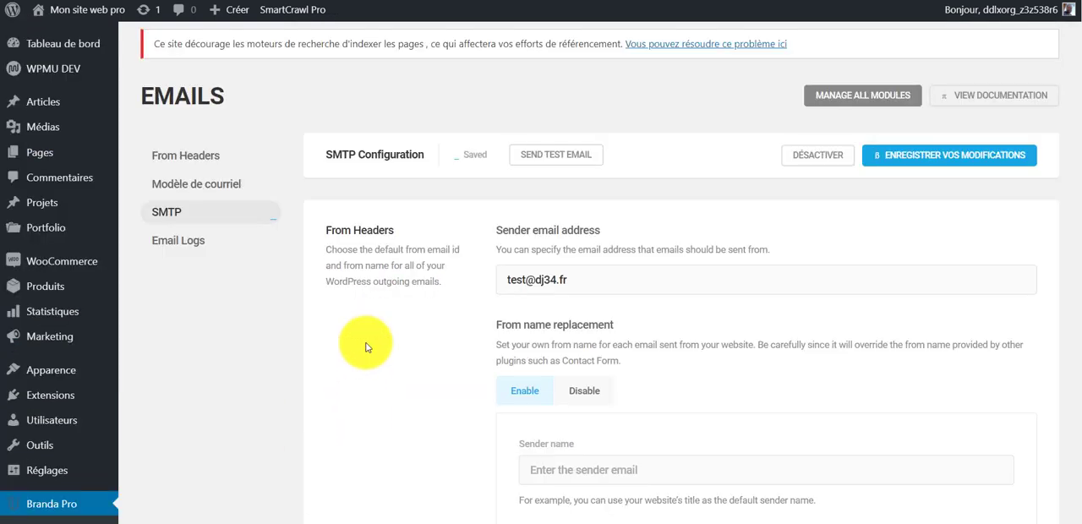
scroll(421, 314, "down", 7)
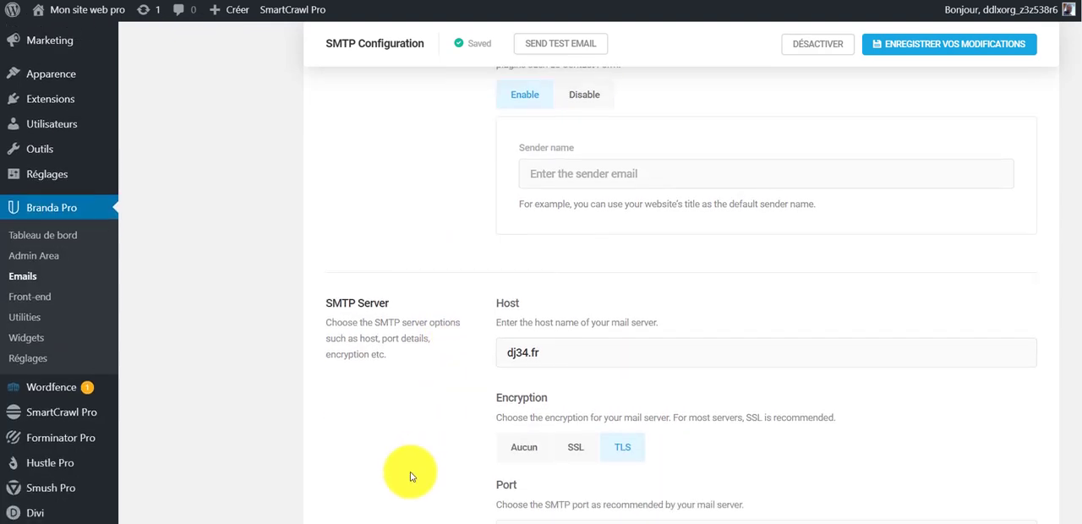
scroll(439, 394, "down", 3)
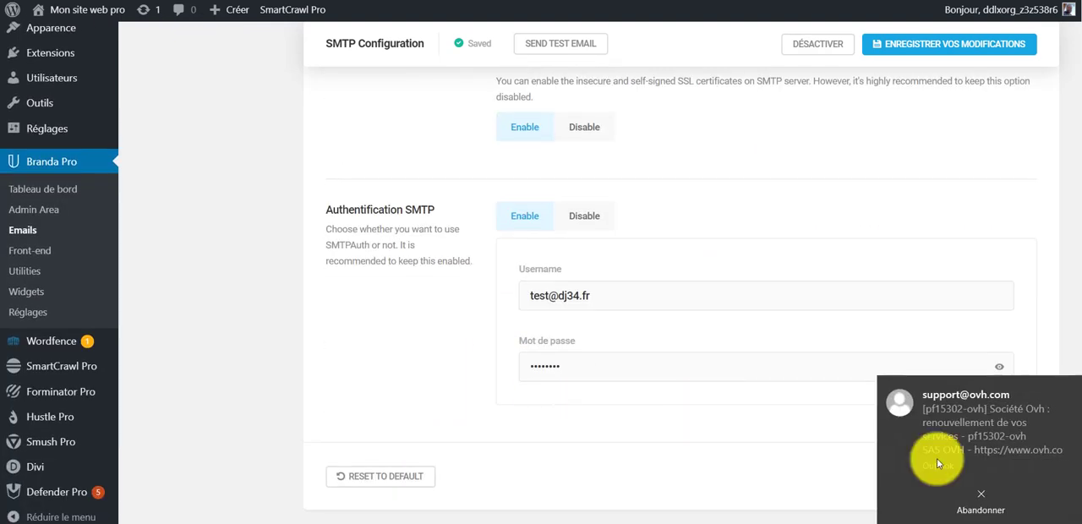
left_click(984, 497)
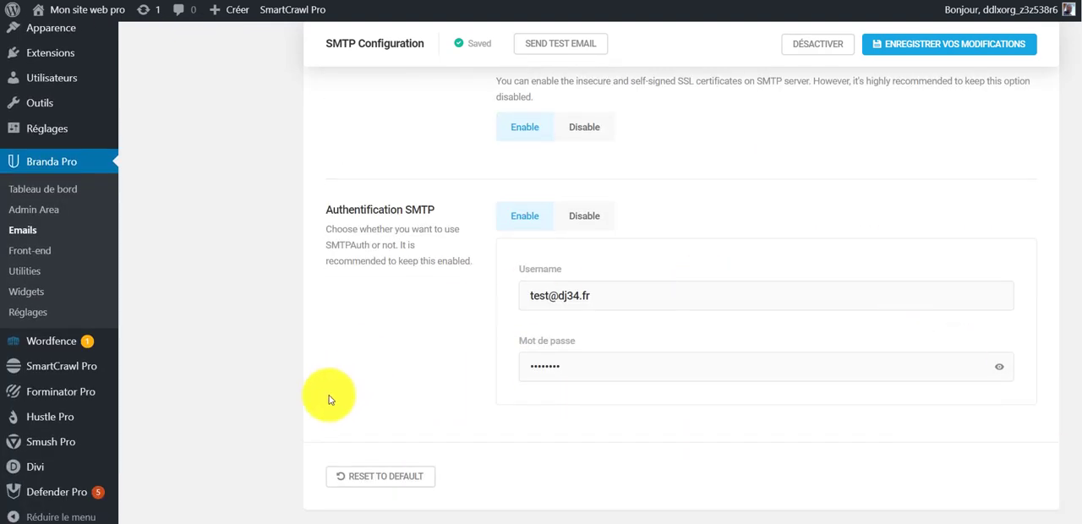
scroll(416, 426, "up", 3)
scroll(420, 423, "up", 2)
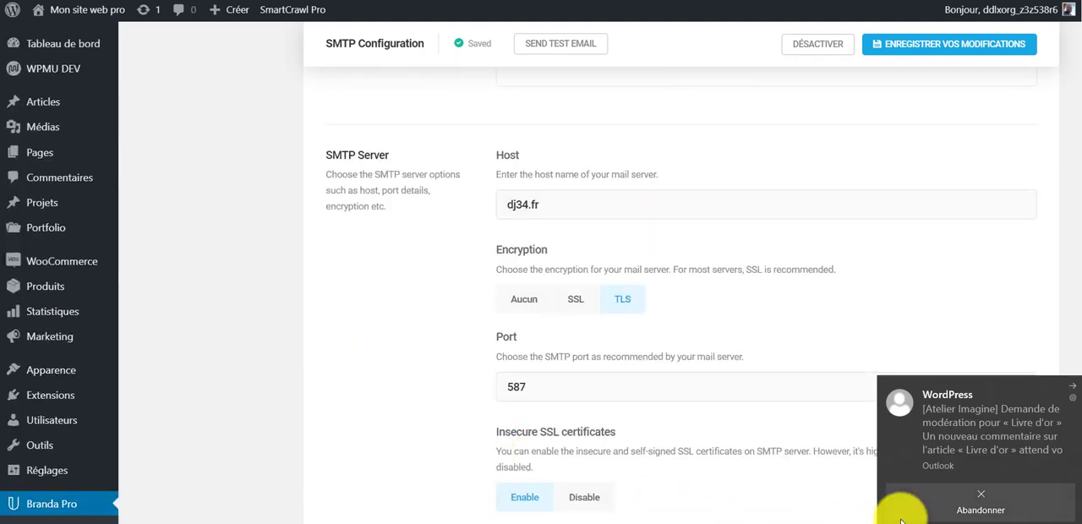
left_click(975, 494)
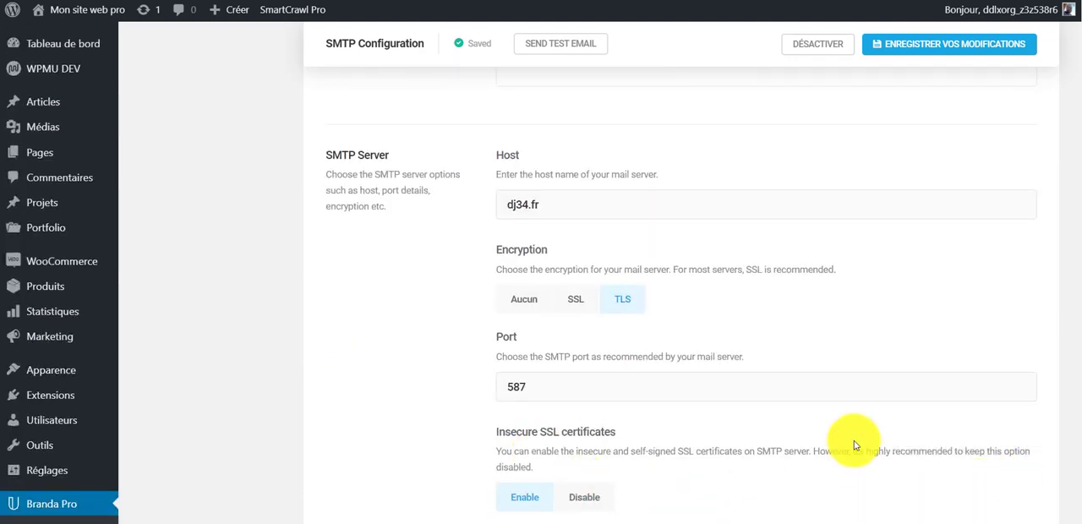
- Send a test email from the SMTP configuration to the Gmail address
scroll(549, 434, "up", 3)
scroll(549, 434, "up", 3)
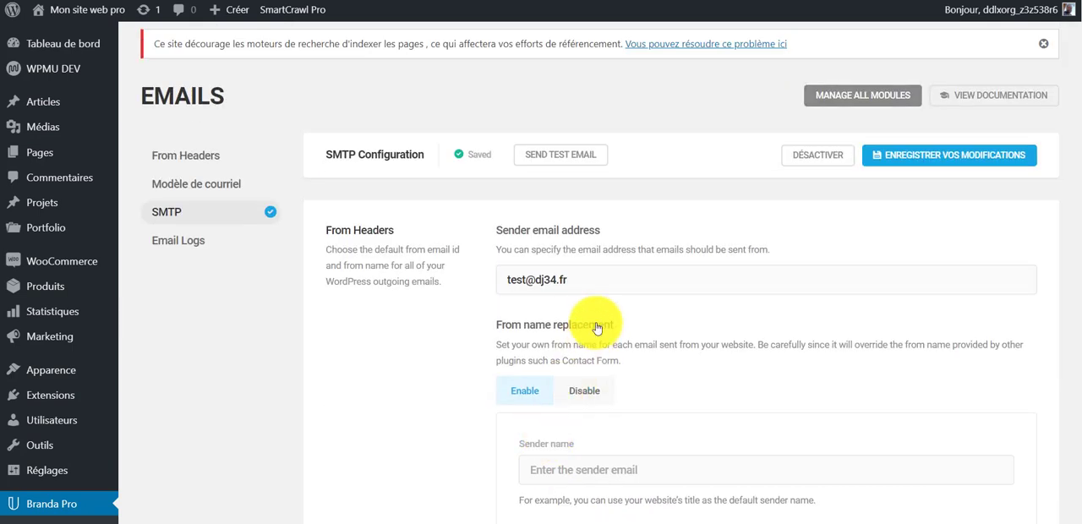
scroll(626, 322, "down", 1)
scroll(688, 279, "up", 1)
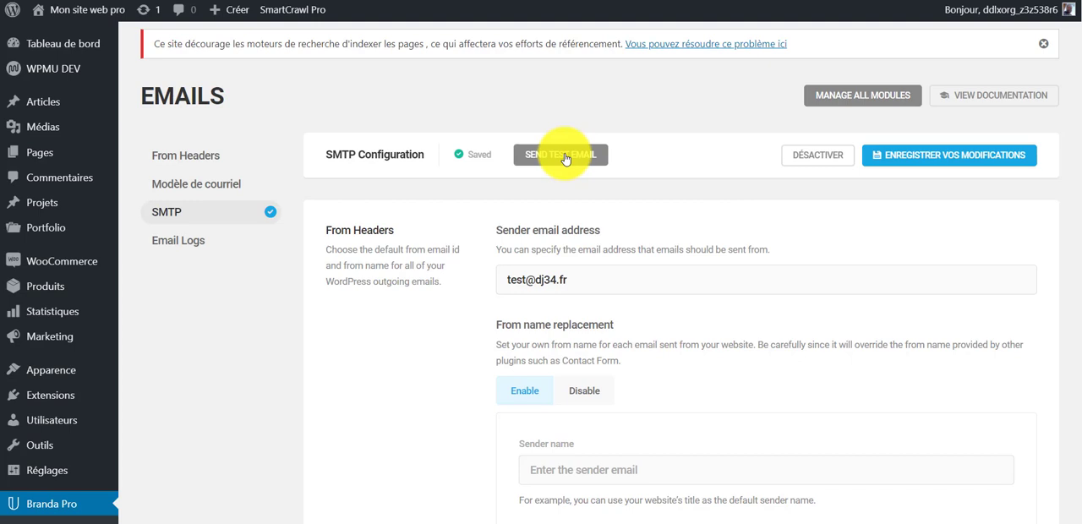
left_click(565, 158)
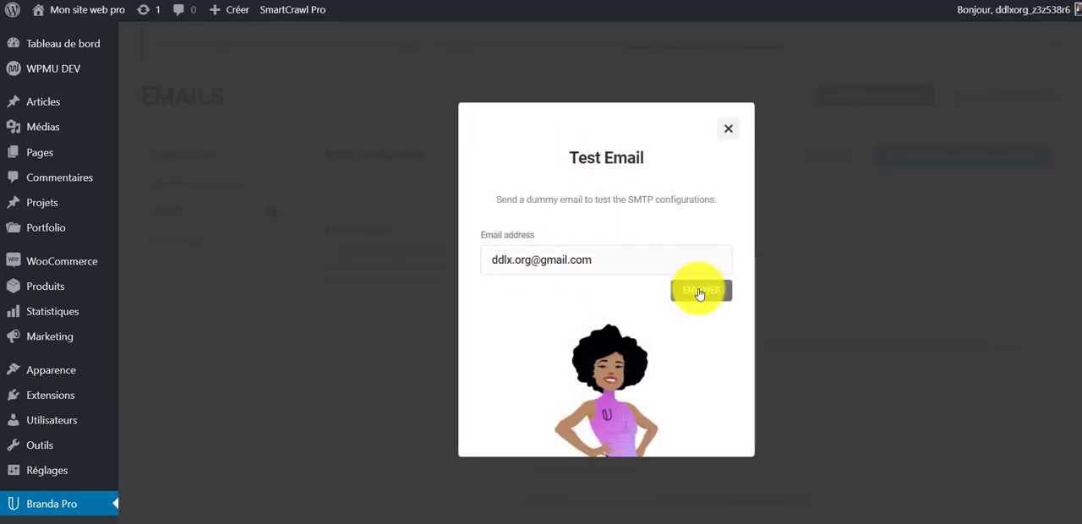
left_click(698, 290)
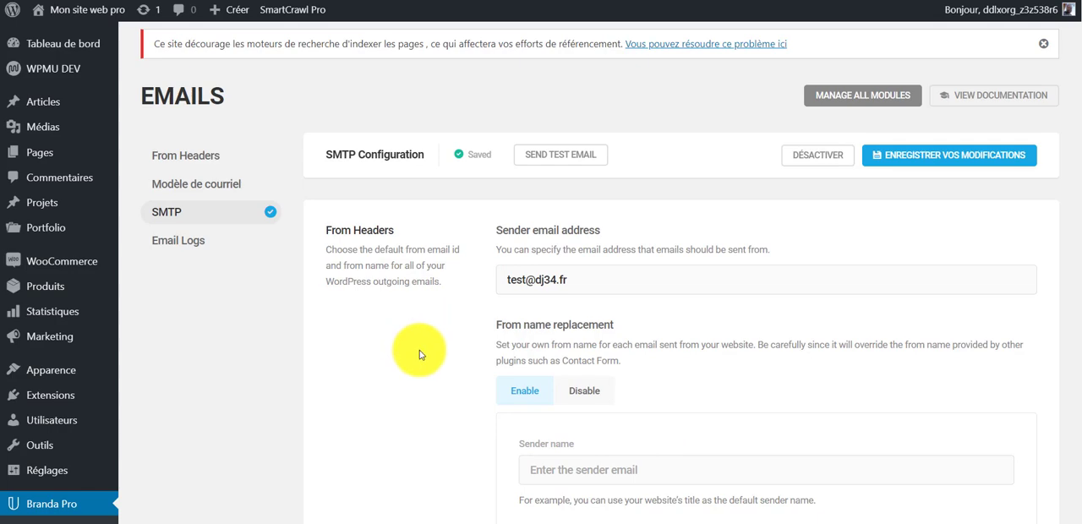
- Switch to Gmail and open the test email sent from "Mon site web pro" in the inbox
scroll(419, 350, "down", 4)
scroll(422, 349, "up", 3)
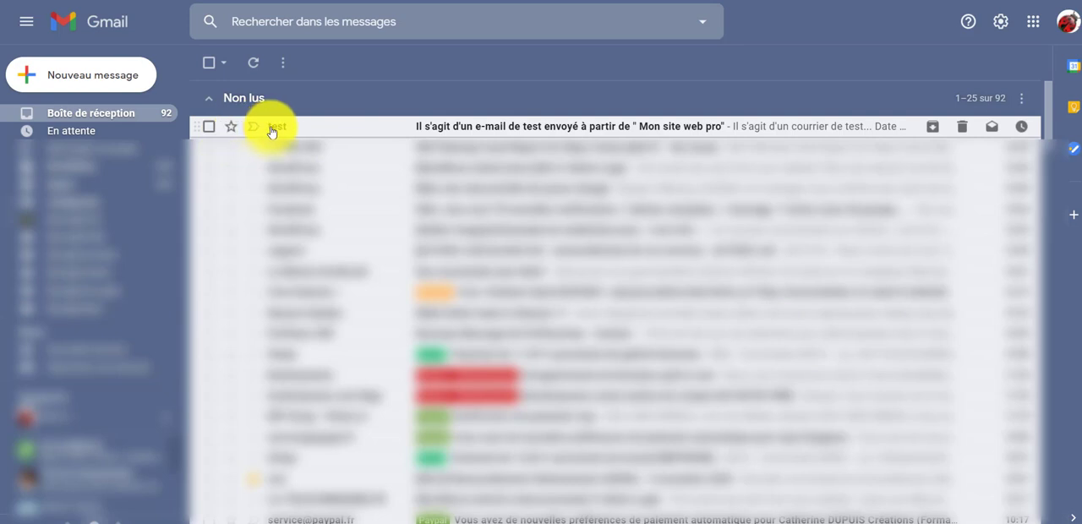
left_click(545, 129)
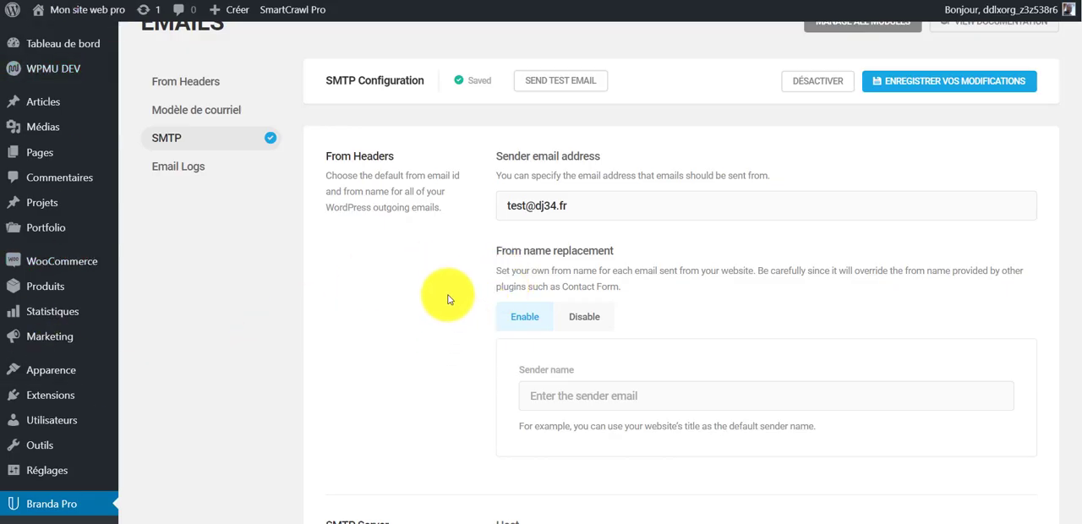
- Switch back to Branda Pro and review the saved SMTP settings: sender headers, server host, encryption, port, SSL certificates and authentication
scroll(474, 338, "down", 4)
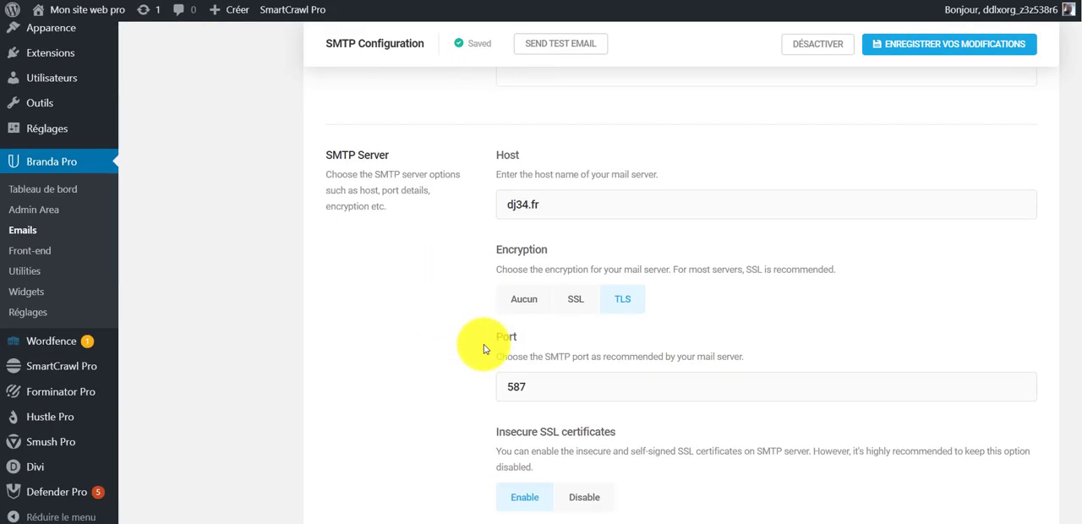
scroll(470, 351, "down", 6)
scroll(450, 396, "up", 7)
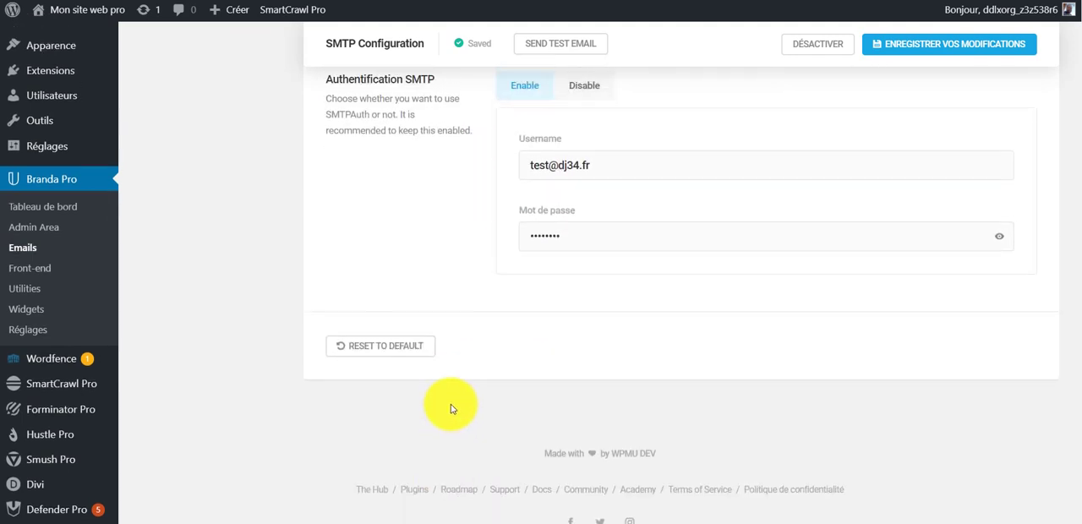
scroll(441, 427, "up", 2)
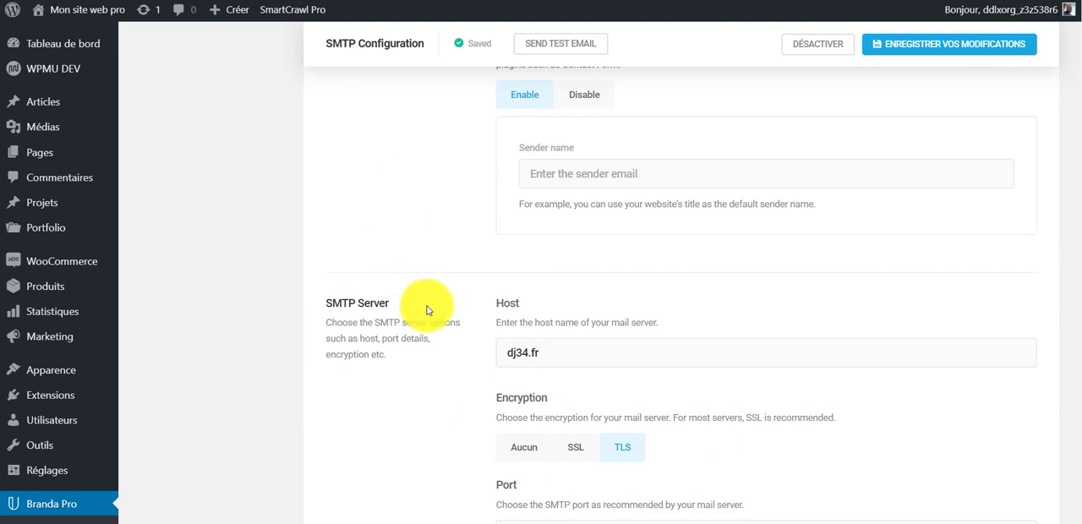
scroll(430, 376, "up", 4)
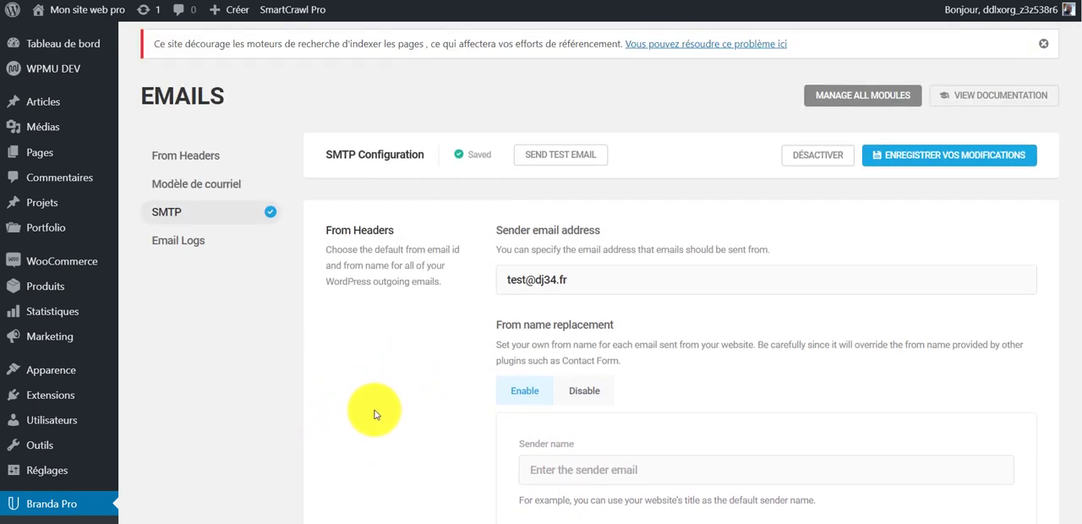
scroll(363, 438, "down", 2)
scroll(365, 442, "down", 1)
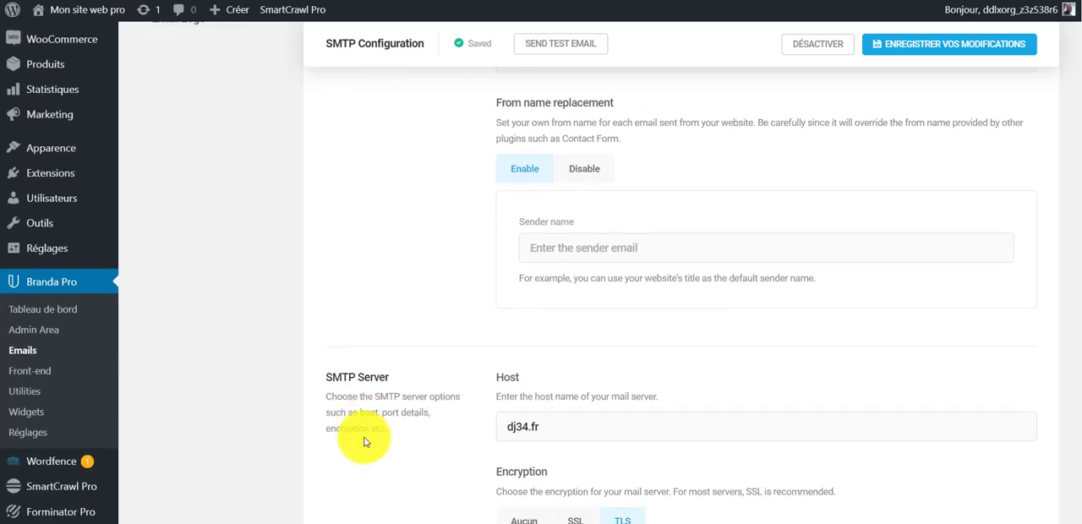
scroll(365, 443, "up", 2)
scroll(375, 454, "down", 1)
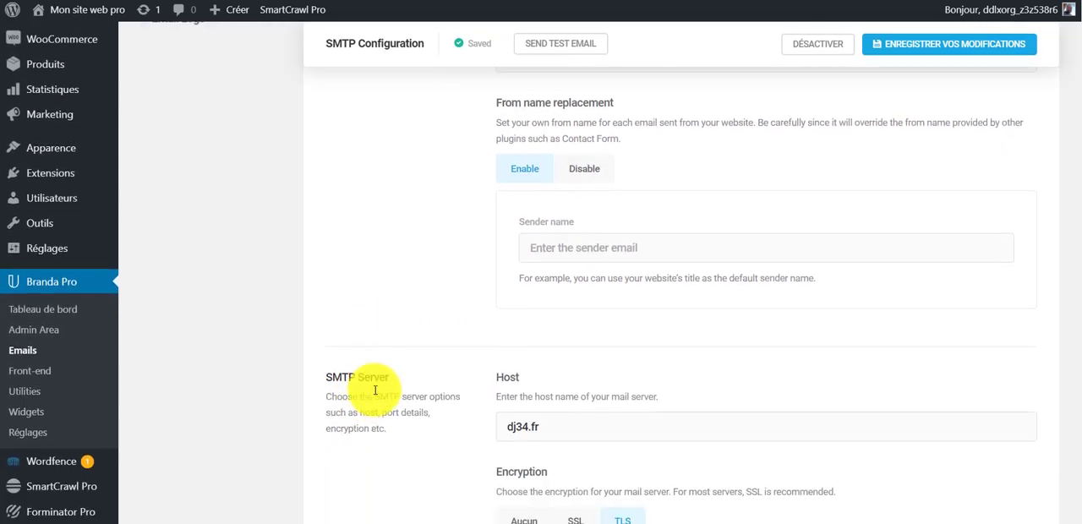
scroll(380, 454, "up", 2)
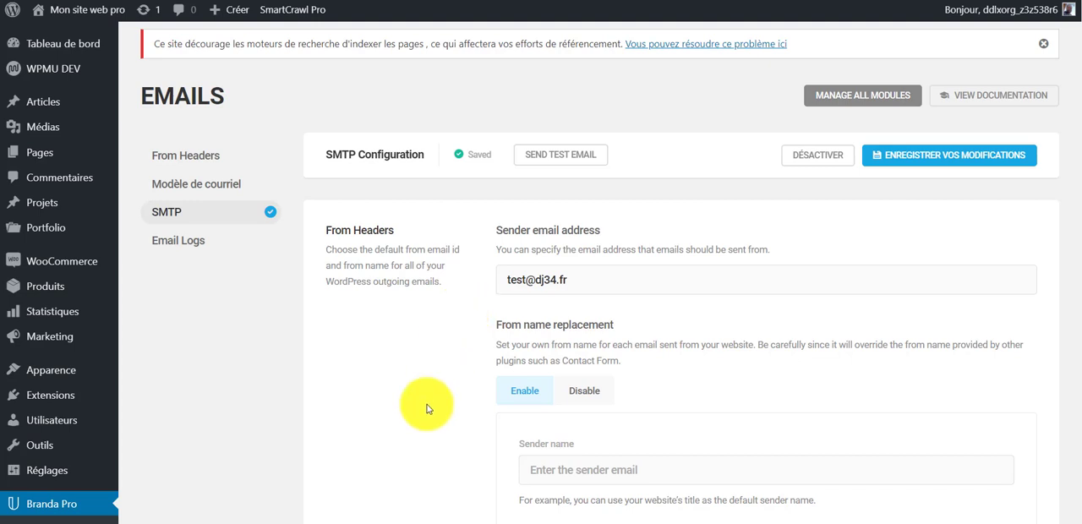
scroll(474, 444, "down", 4)
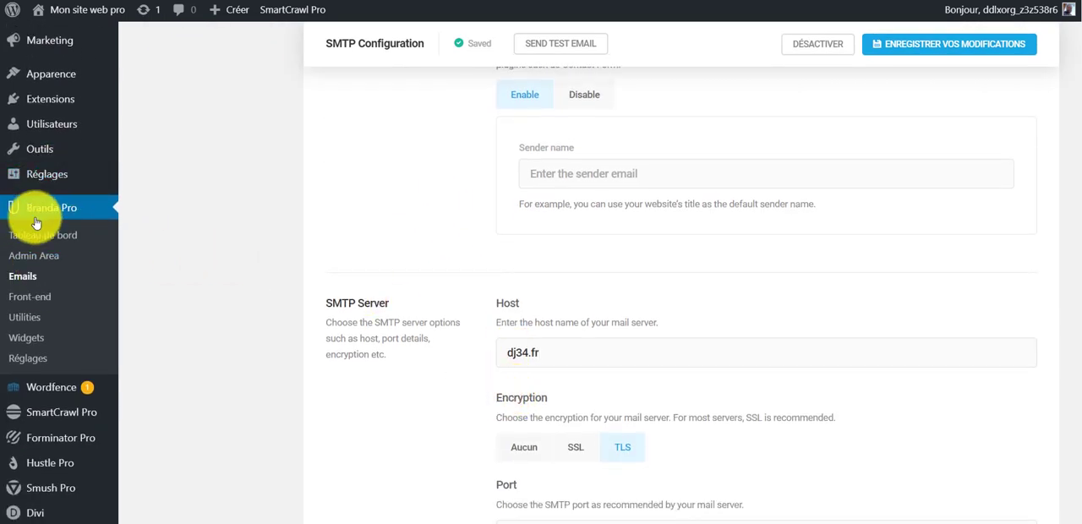
scroll(433, 396, "down", 1)
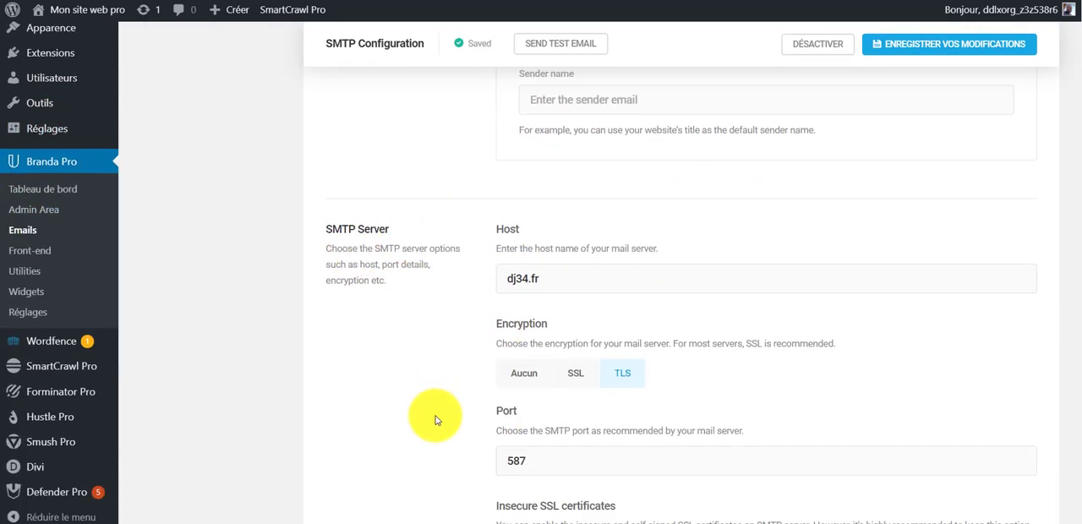
scroll(427, 393, "down", 5)
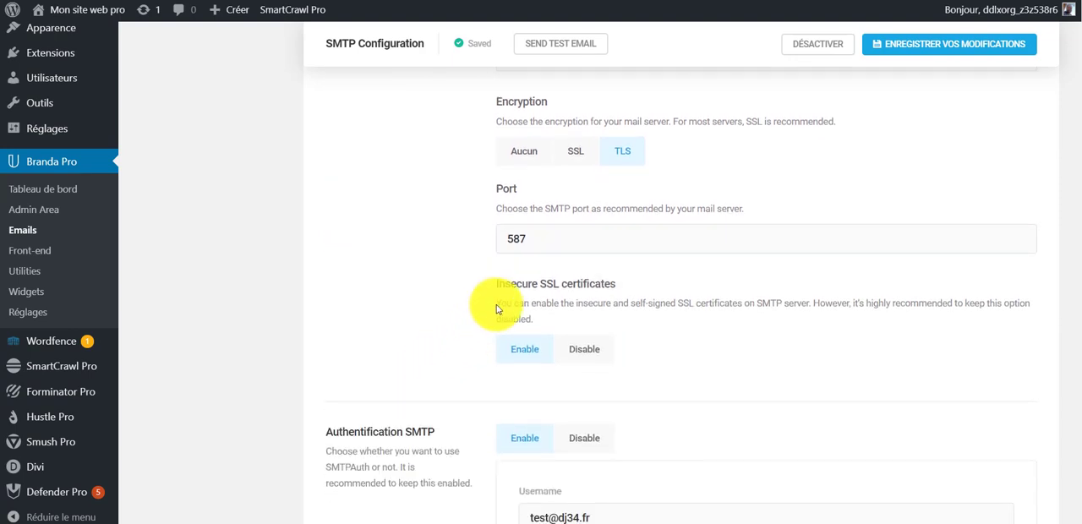